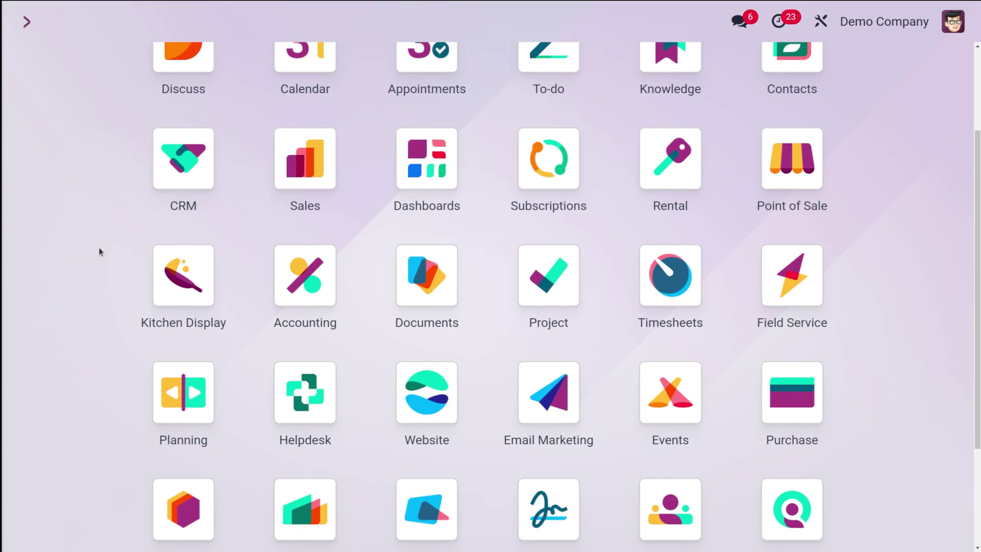
- Open the Recruitment app from the 'recru' search and bring up its Reporting menu
text(re)
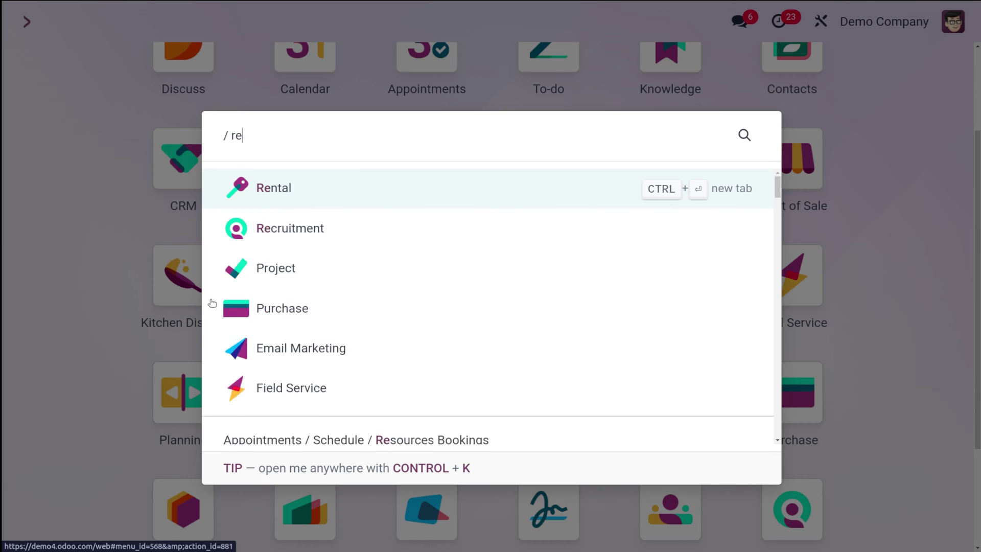
text(cru)
click(323, 188)
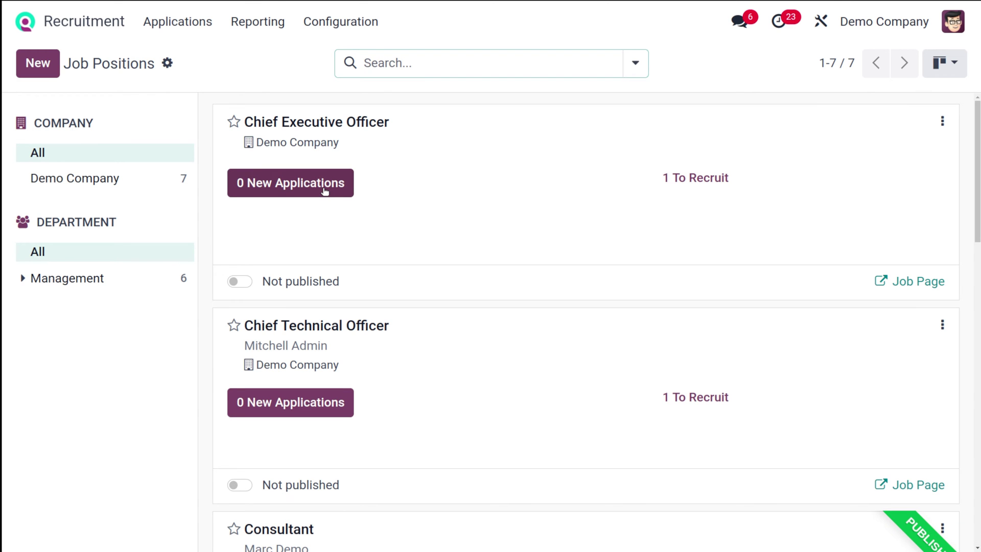
click(263, 24)
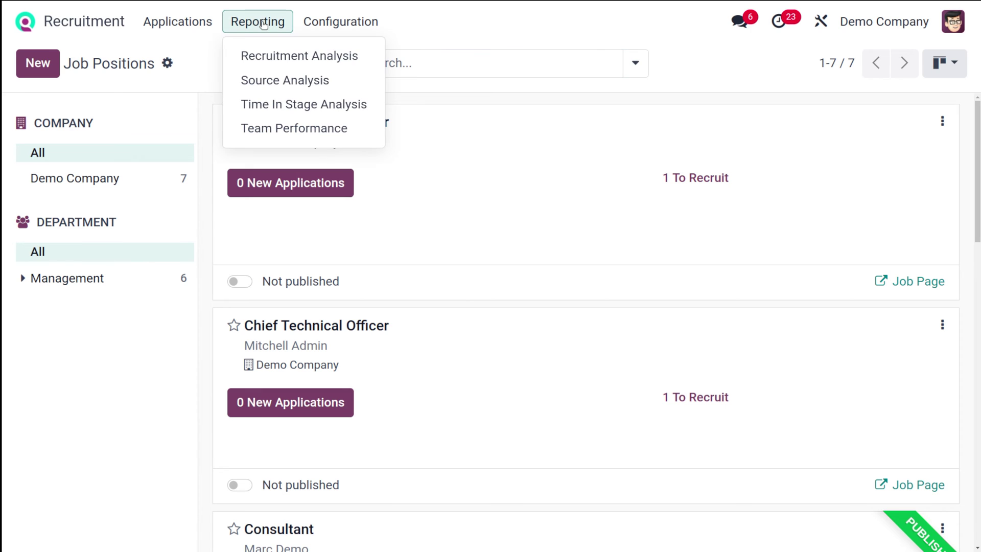
- Open Recruitment Analysis and chart # Hired as bars, showing 2 hires in January 2024
click(329, 66)
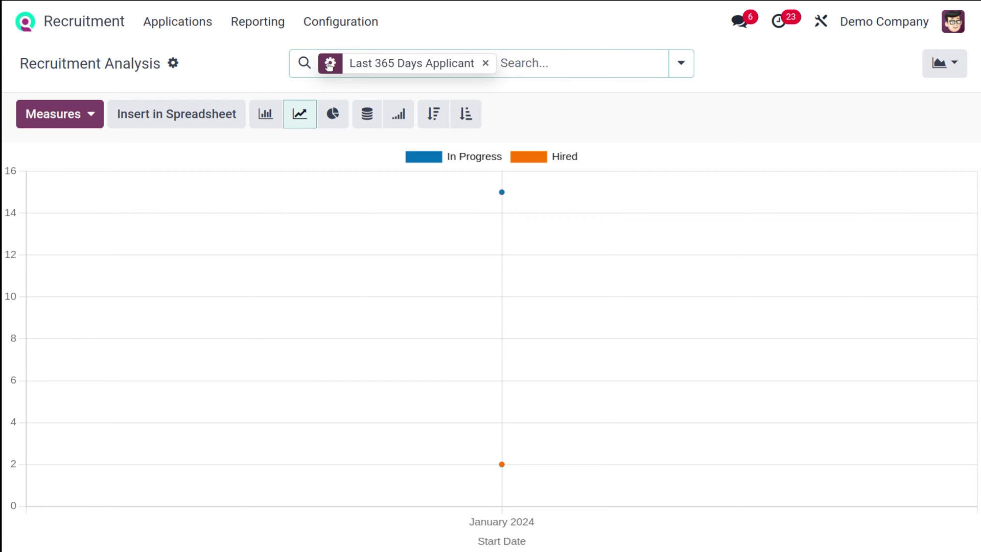
mouse_move(612, 379)
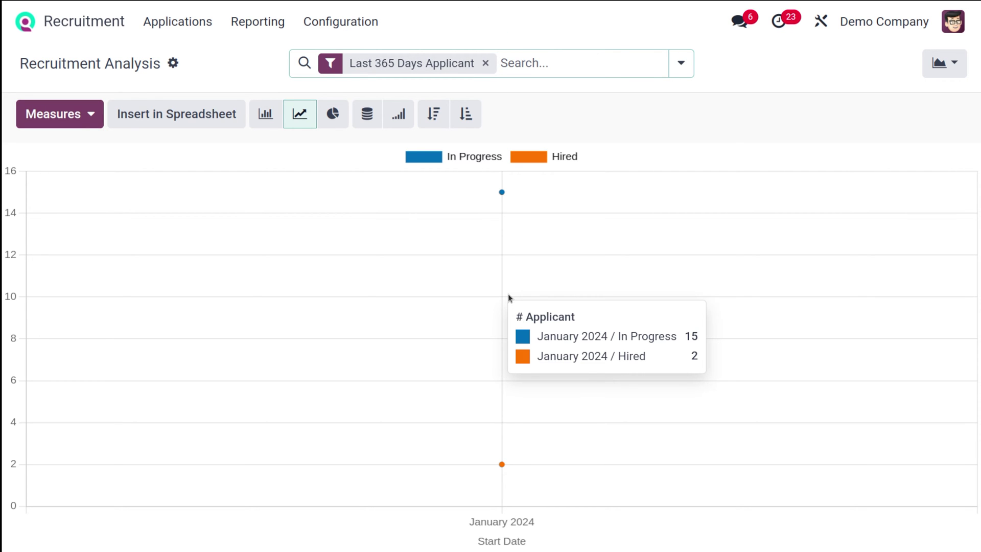
click(950, 61)
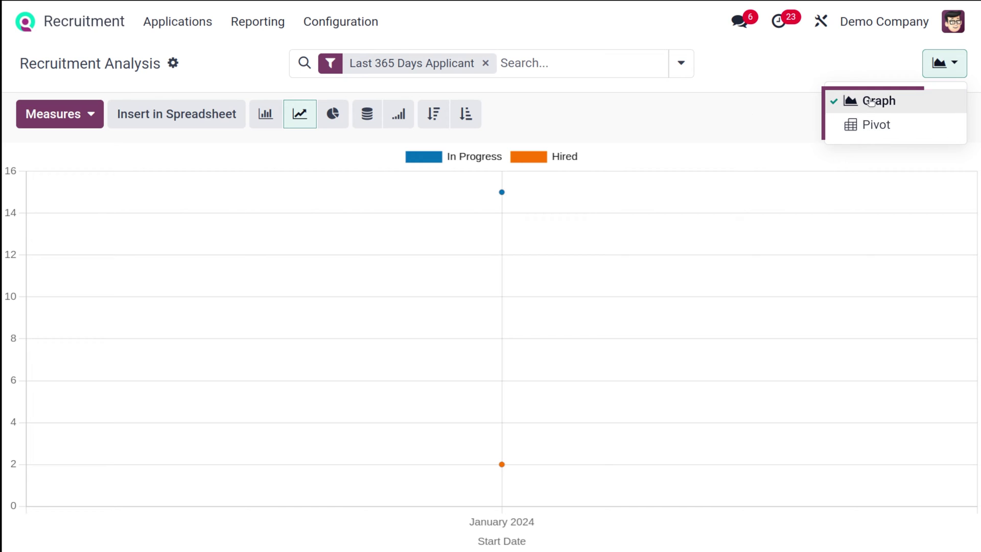
click(753, 116)
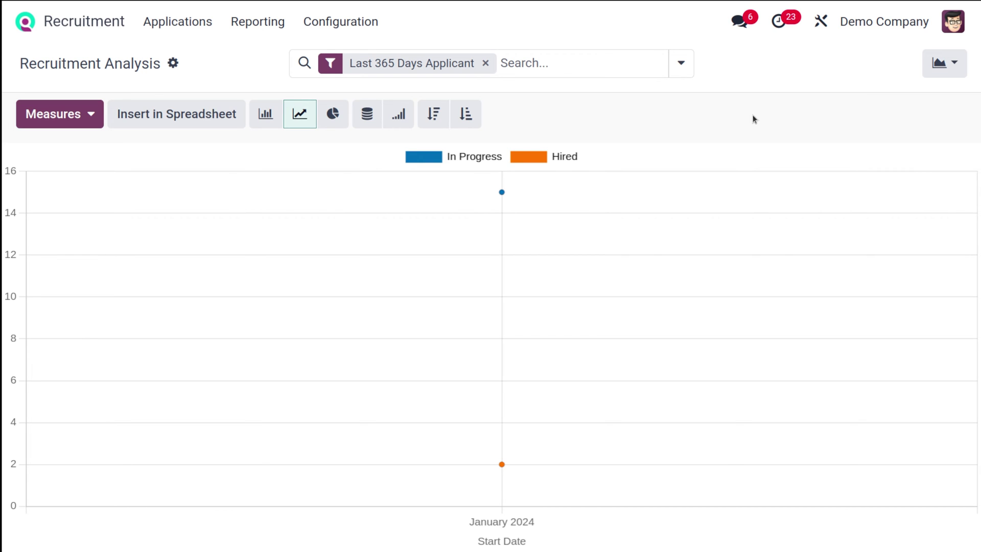
click(96, 122)
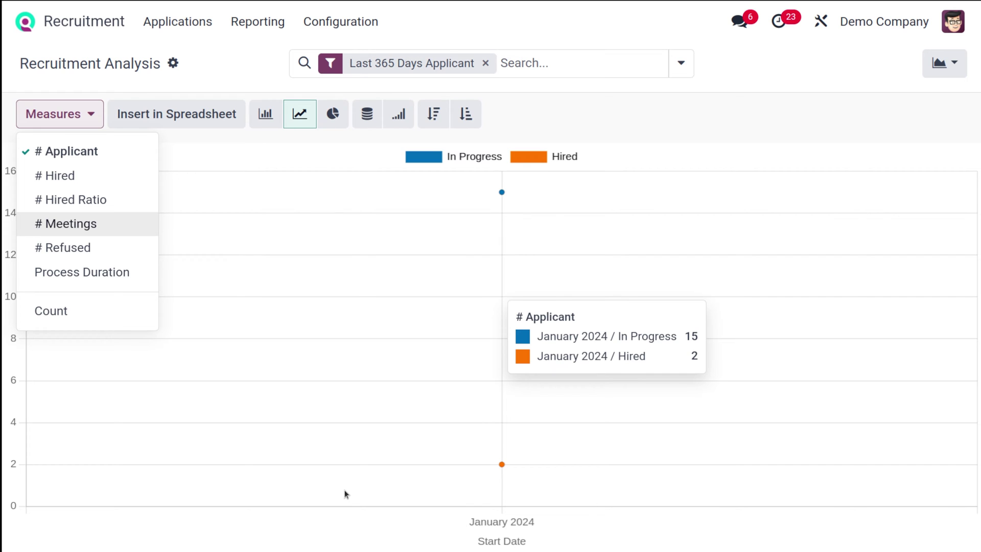
click(84, 182)
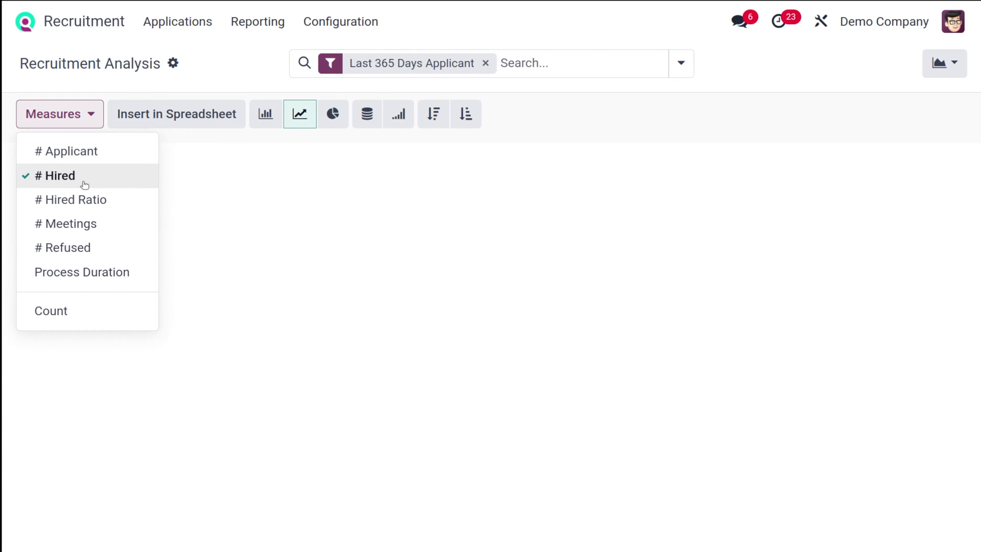
click(280, 113)
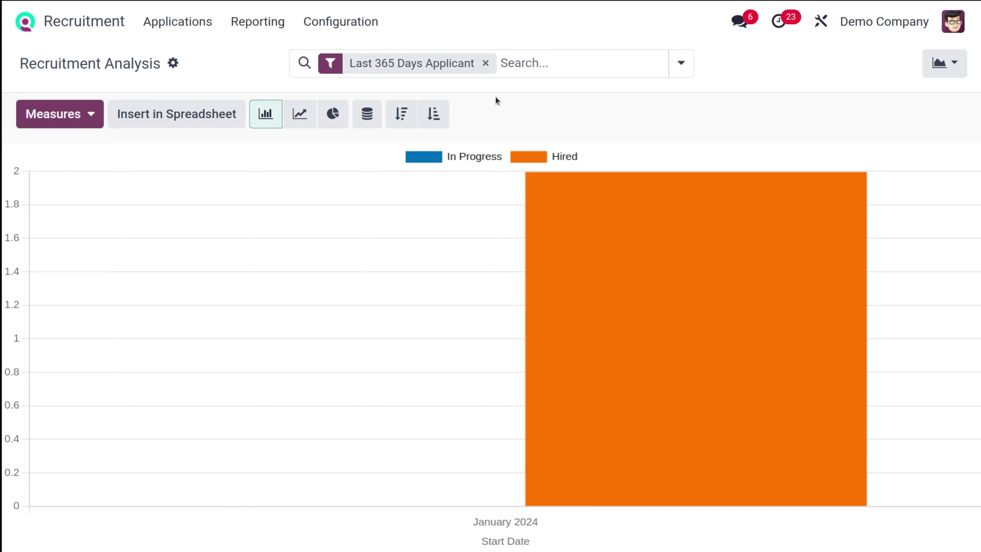
- Switch the measure back to # Applicant and compare the line and pie charts
click(84, 121)
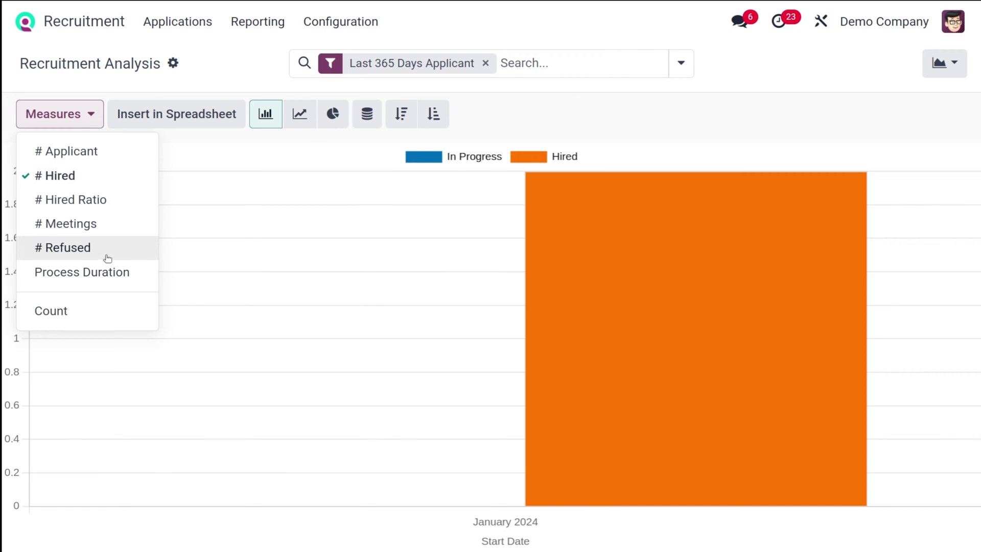
click(100, 151)
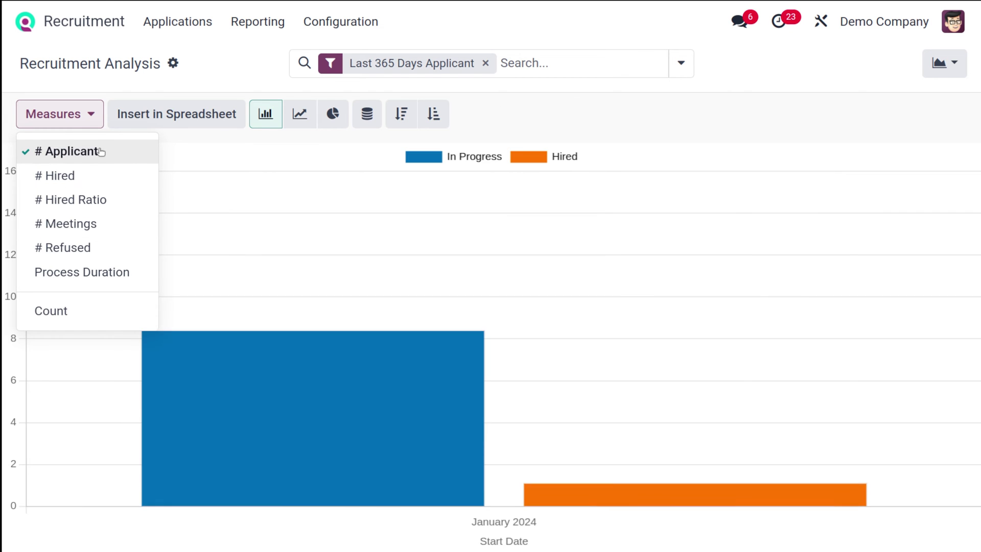
click(341, 154)
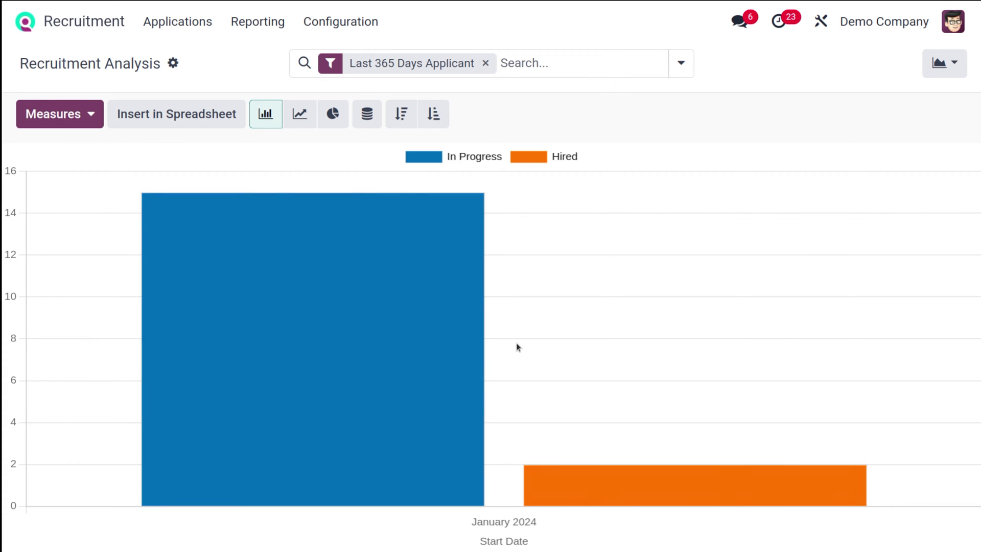
click(306, 118)
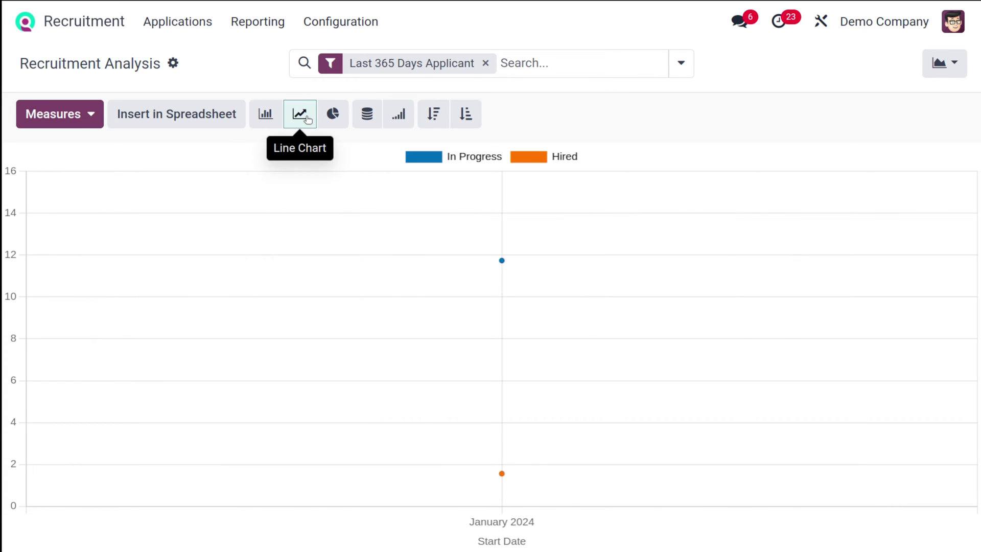
click(333, 115)
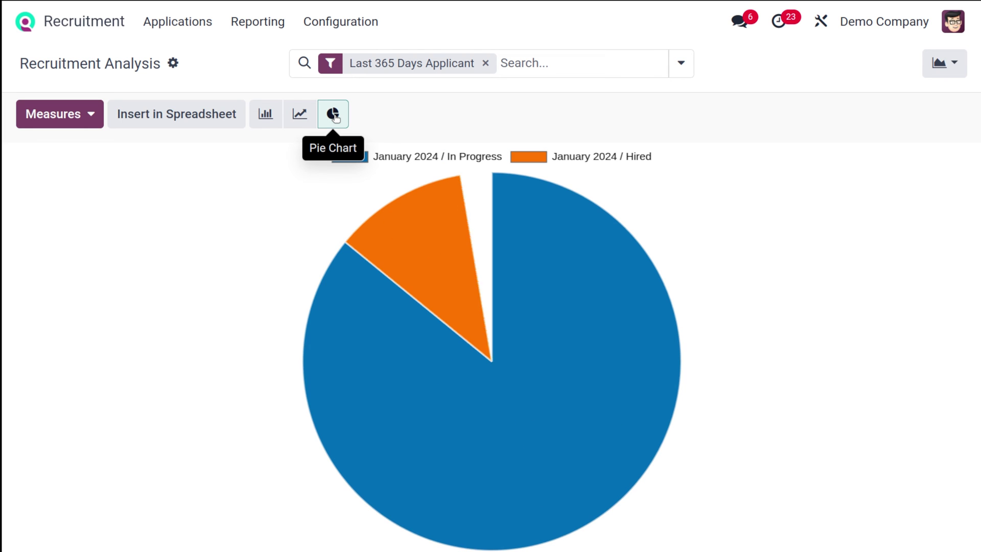
click(301, 119)
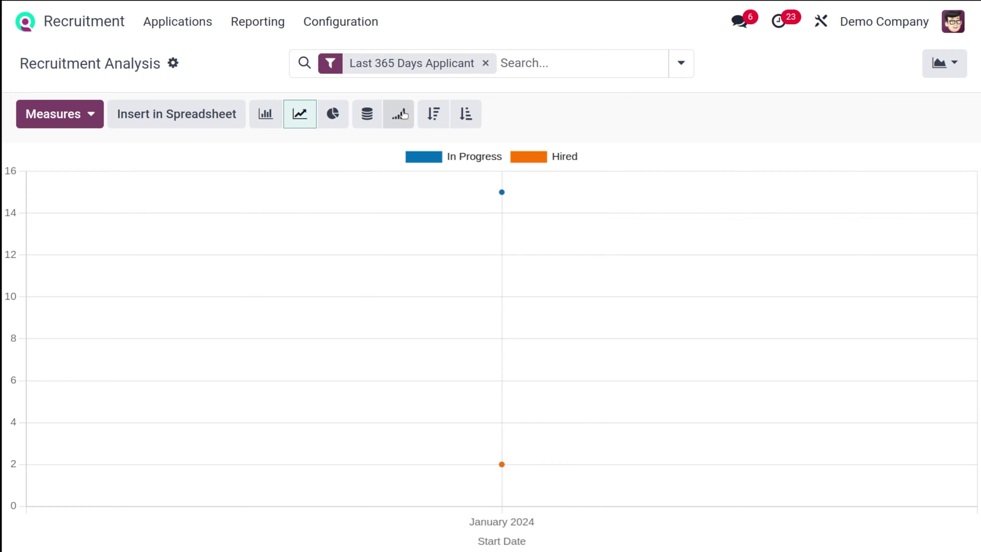
- Try stacked and cumulative lines, then settle on a stacked bar chart (15 in progress, 2 hired)
click(368, 117)
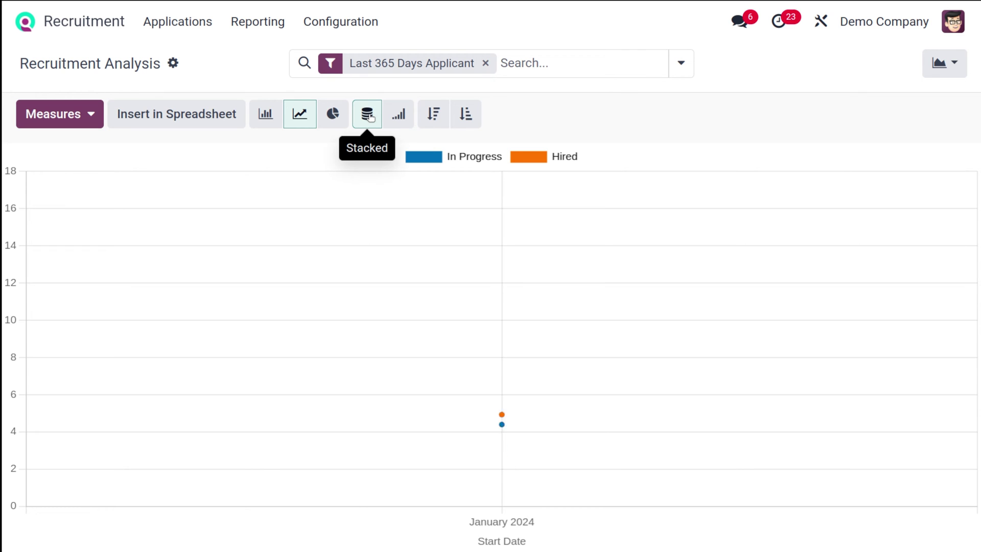
click(403, 116)
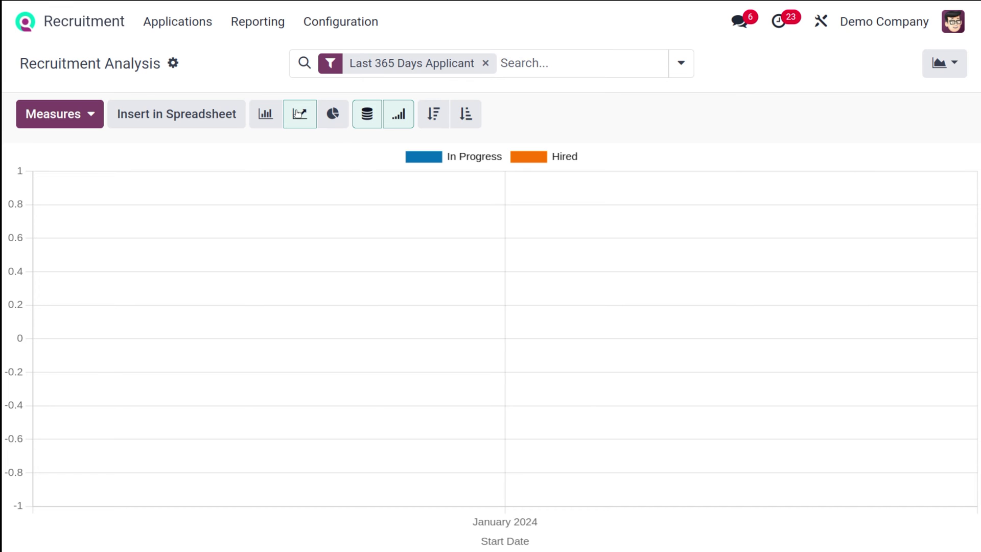
click(265, 114)
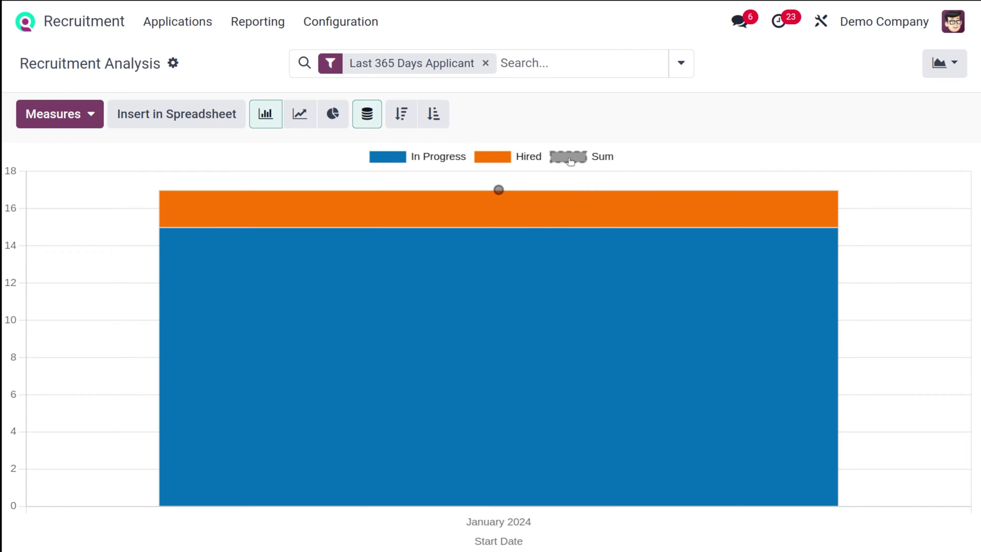
mouse_move(369, 379)
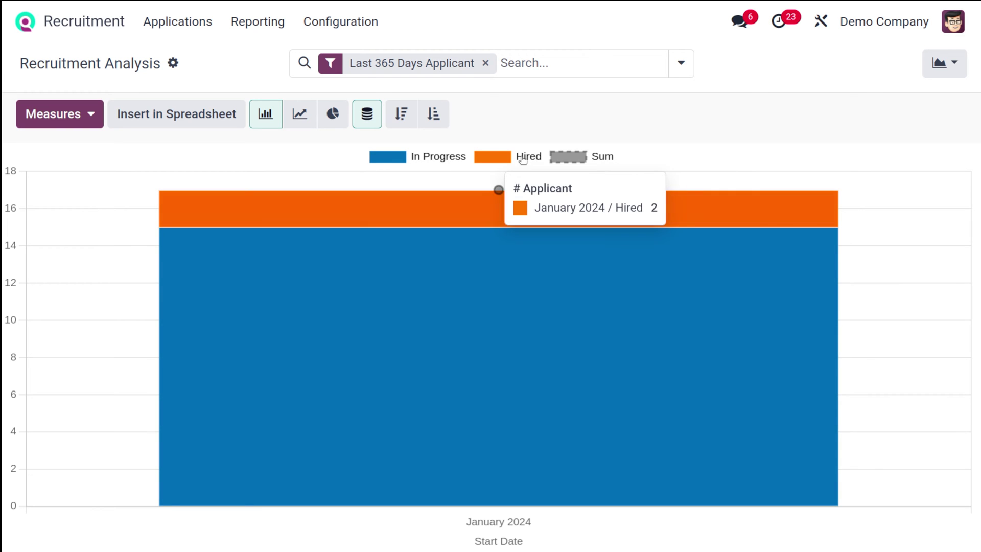
click(943, 63)
- Show the pivot with # Hired Ratio, # Meetings, Process Duration and Count, keeping jobs as rows
click(882, 122)
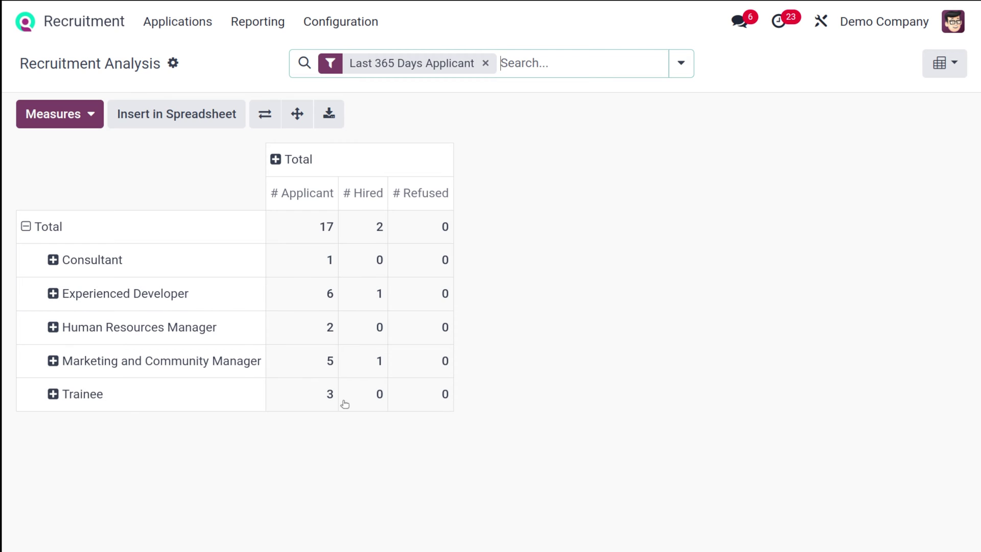
click(75, 113)
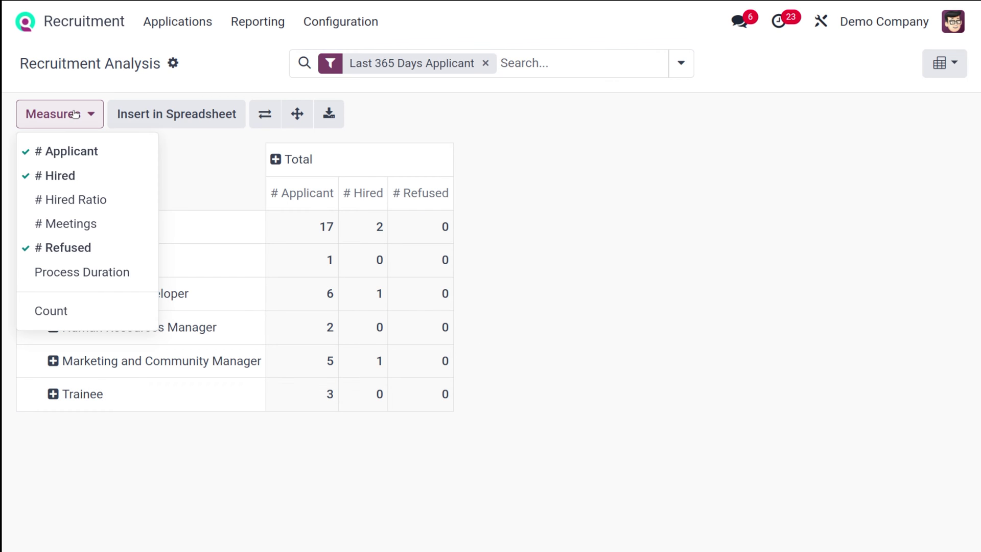
click(78, 202)
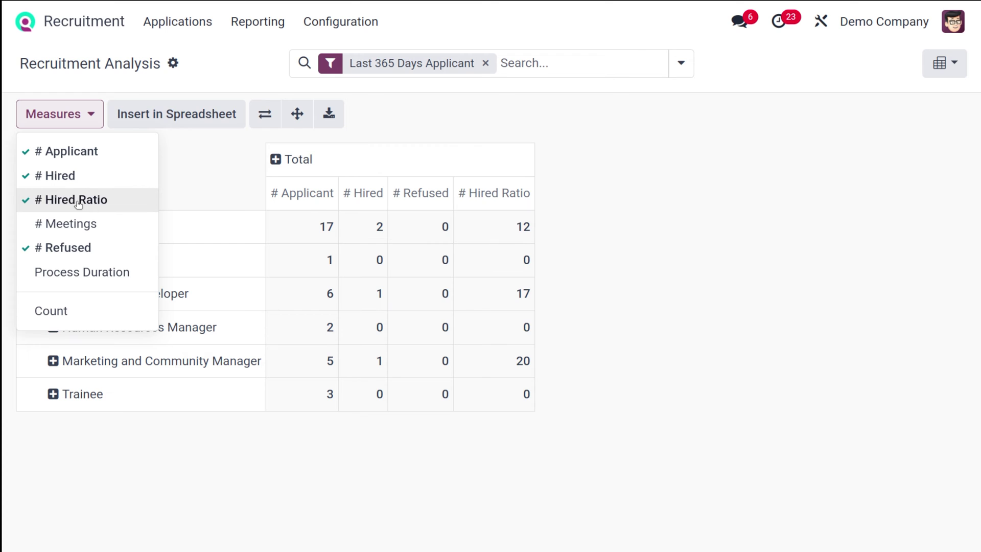
click(102, 225)
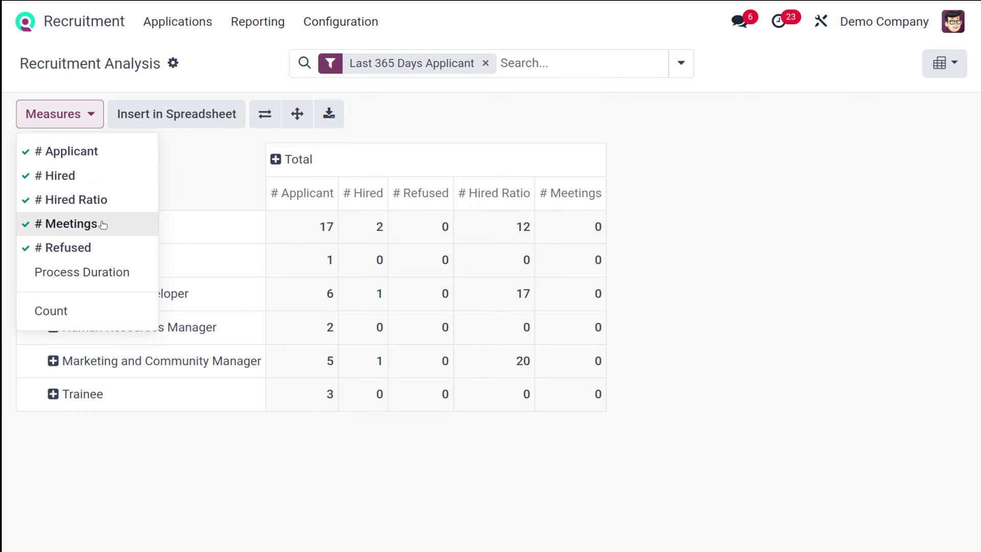
click(73, 281)
click(70, 314)
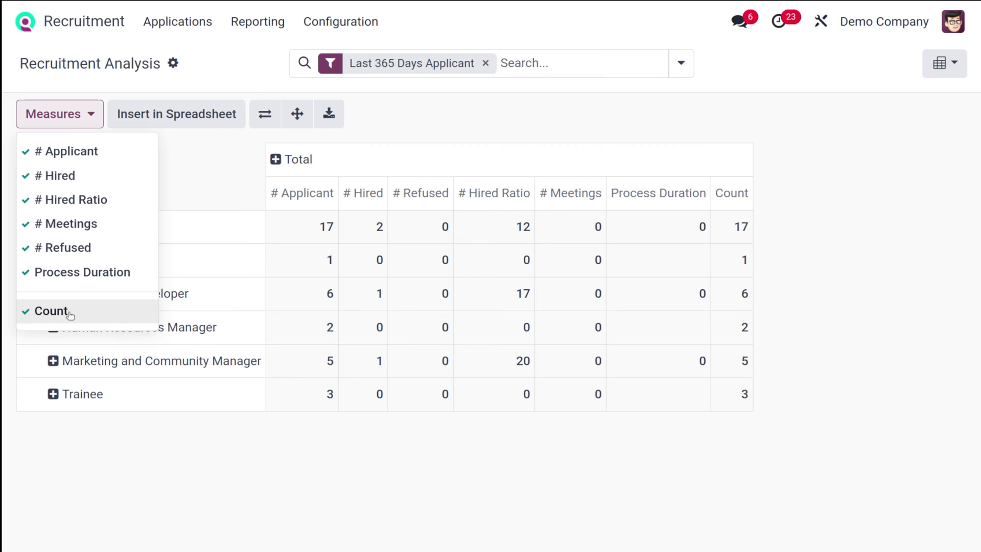
click(334, 480)
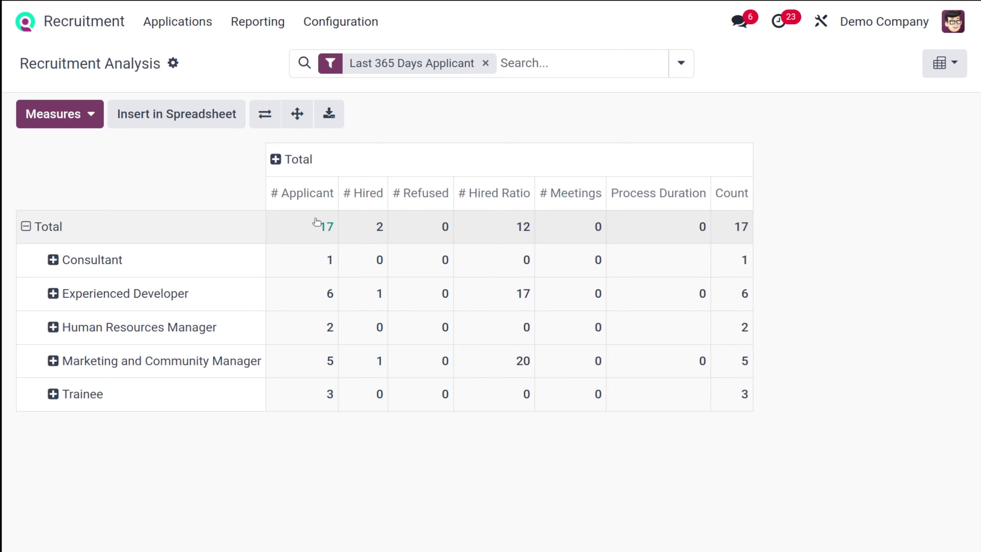
click(264, 113)
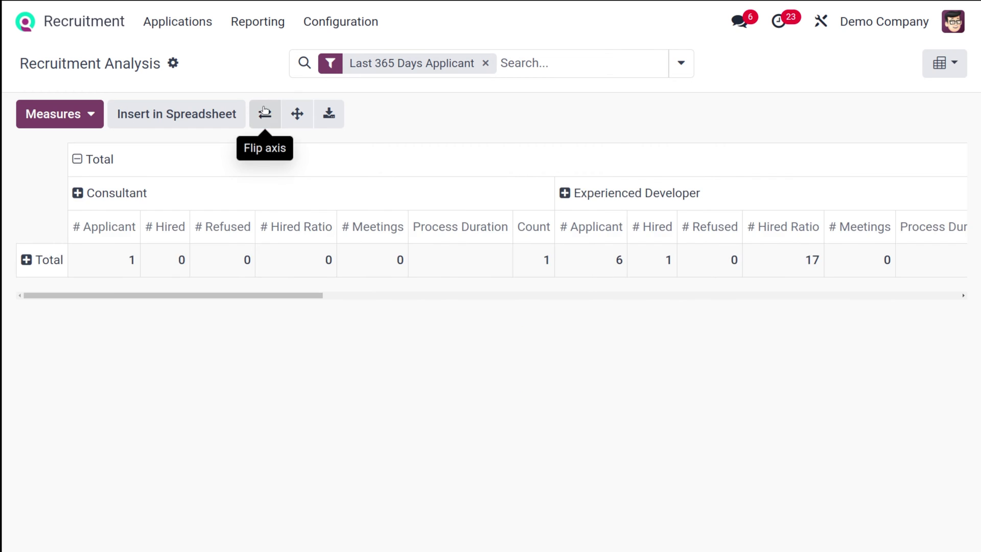
click(264, 113)
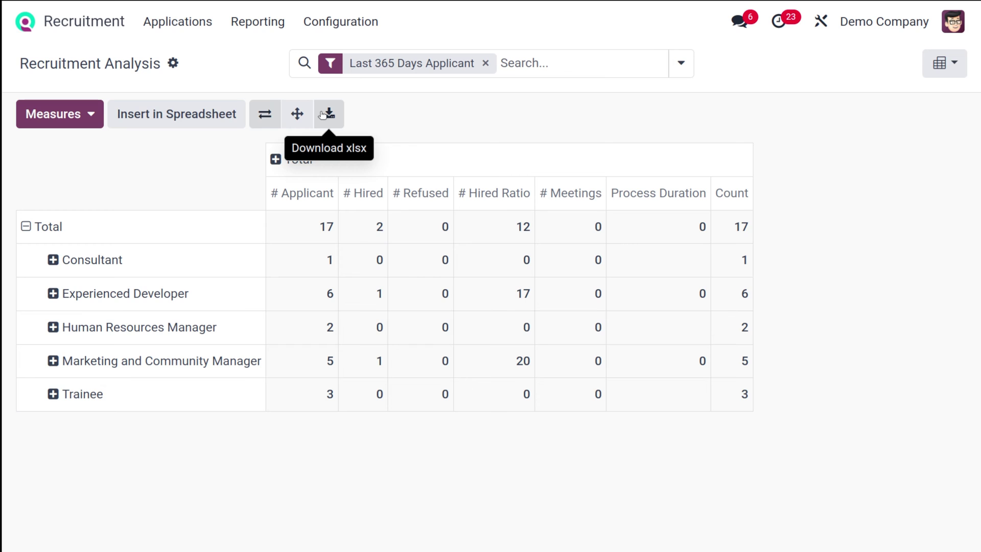
- Insert the job pivot into a new blank spreadsheet, then return to Recruitment Analysis
click(189, 119)
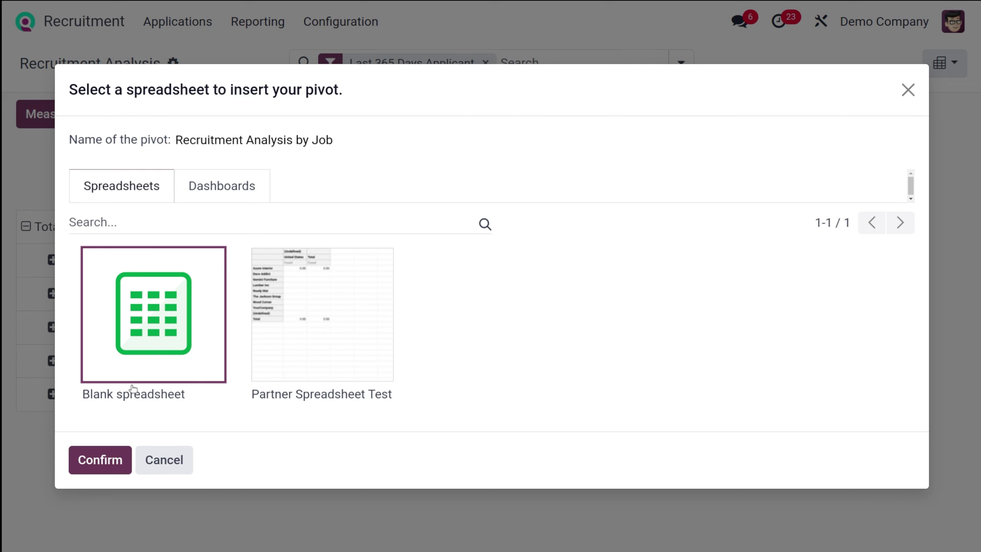
click(114, 460)
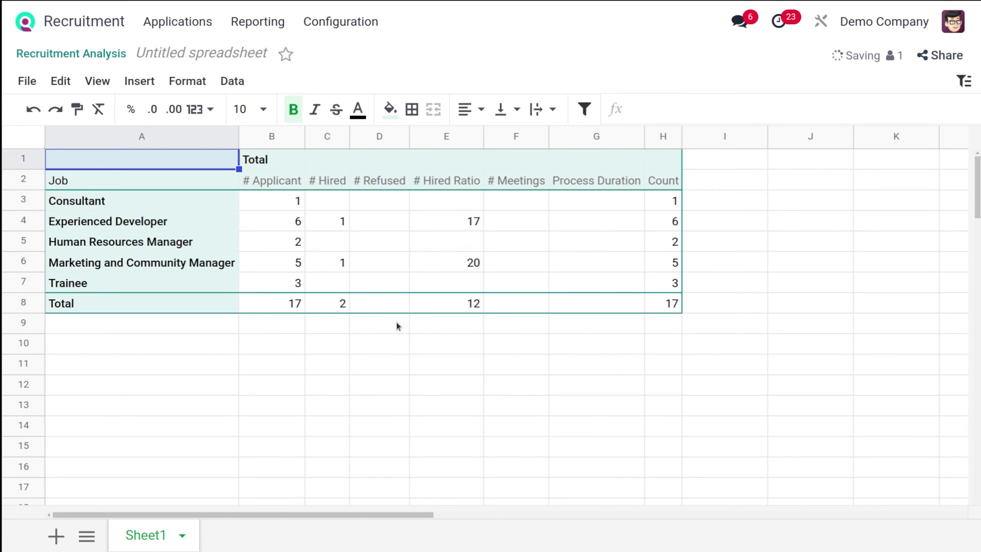
scroll(398, 326, down, 5)
scroll(397, 325, up, 5)
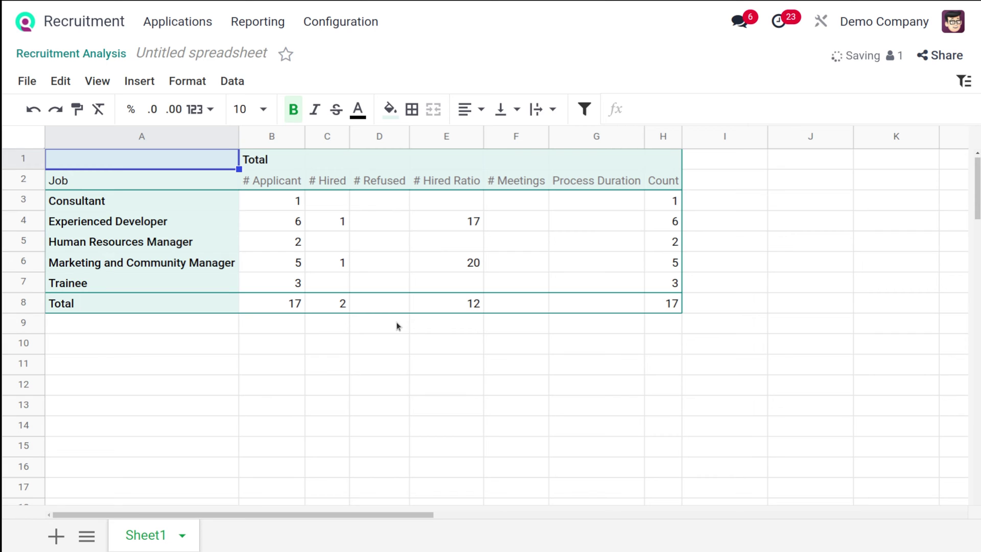
click(88, 62)
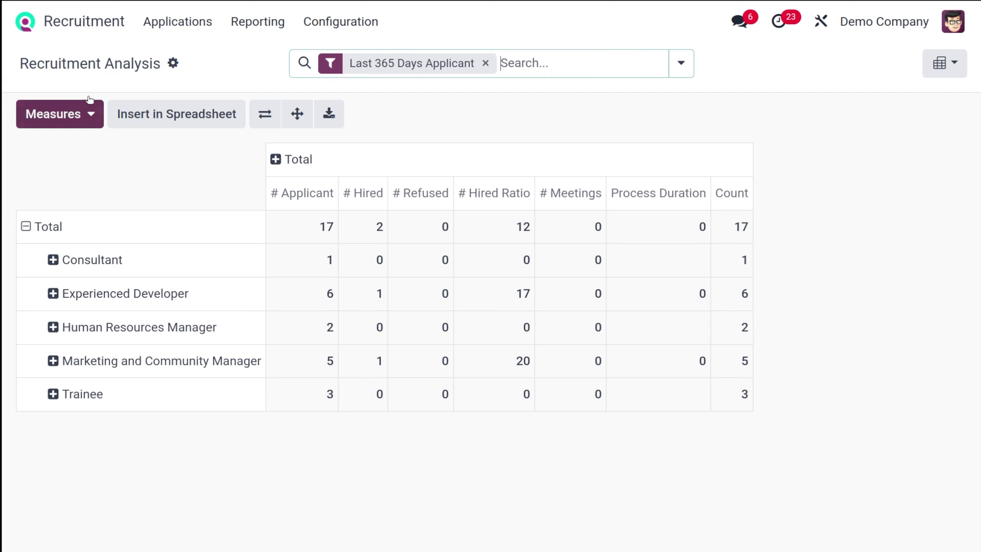
- Switch Recruitment Analysis back to the graph view, leaving the measures unchanged
click(944, 63)
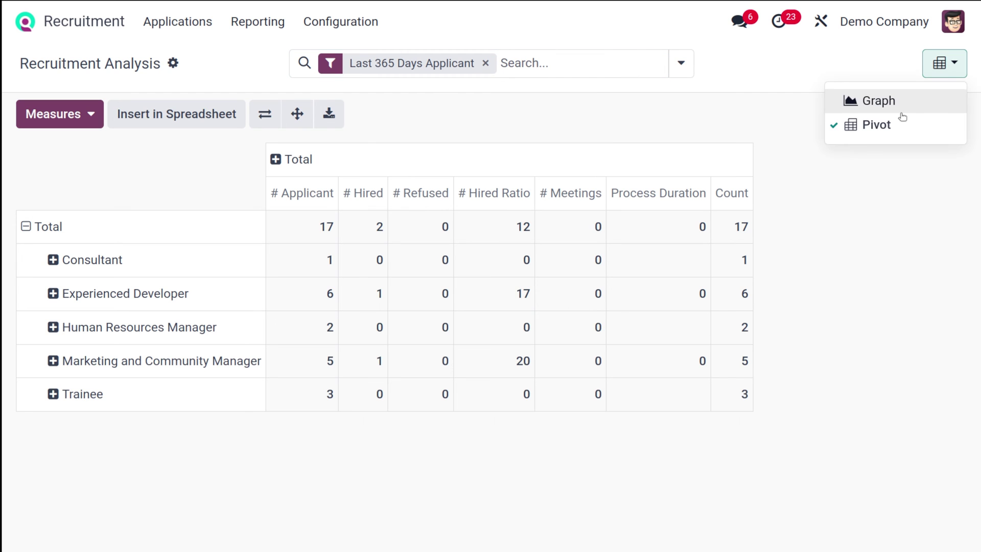
click(907, 102)
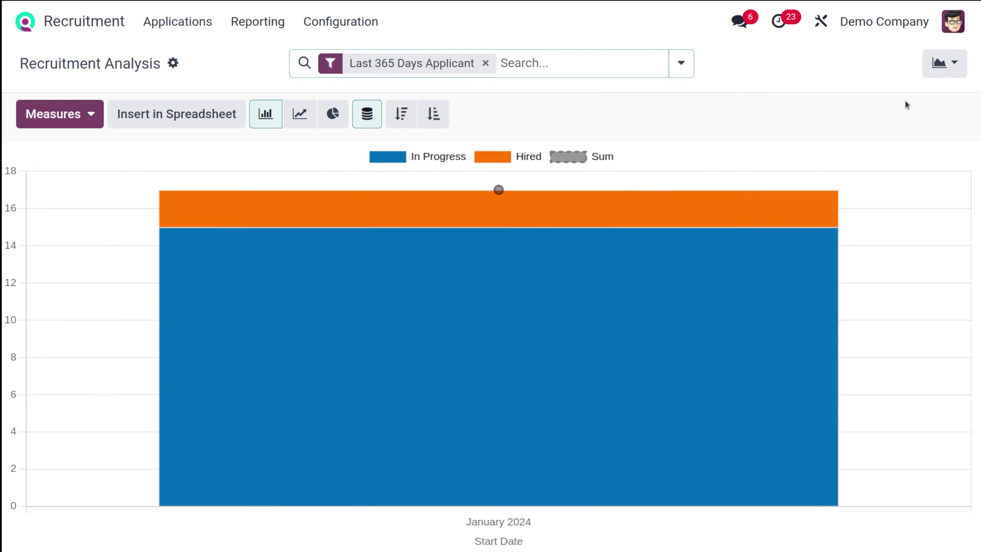
click(66, 119)
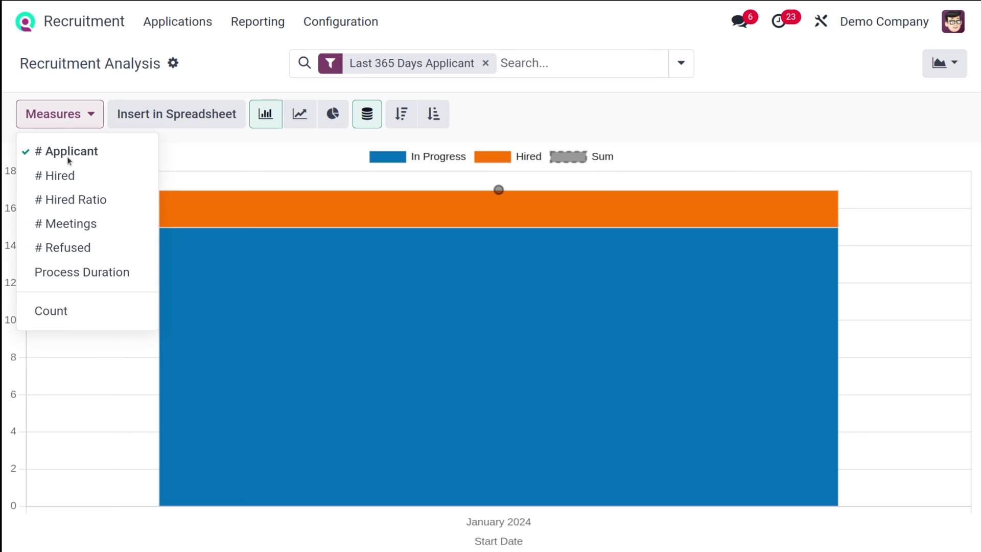
click(231, 160)
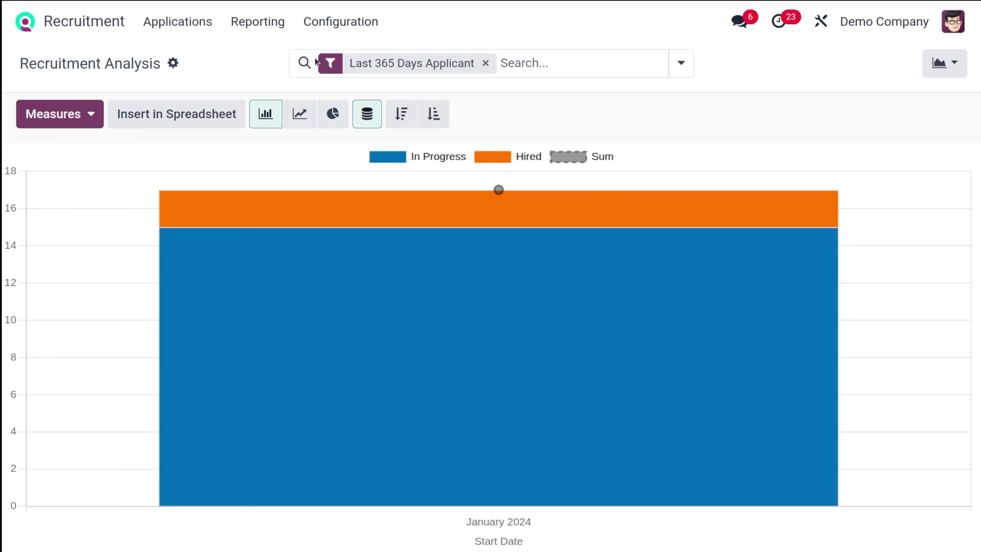
click(258, 22)
- Open Source Analysis and chart # Hired instead of # Applicant
click(255, 82)
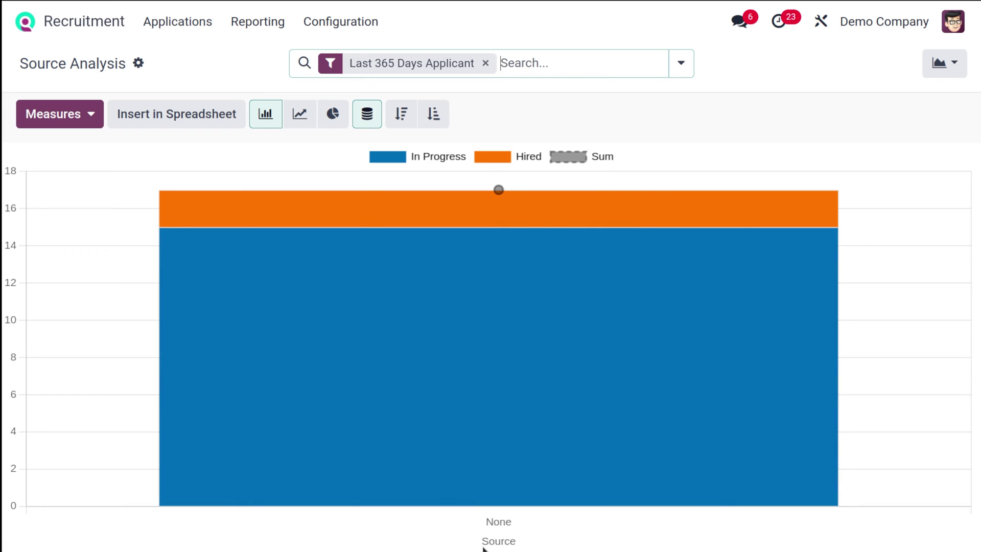
mouse_move(428, 389)
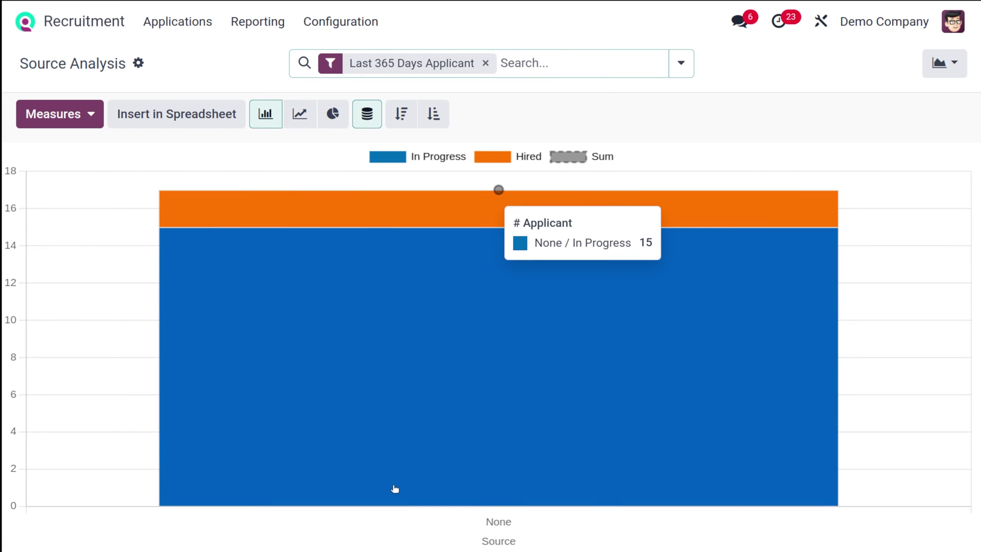
click(77, 110)
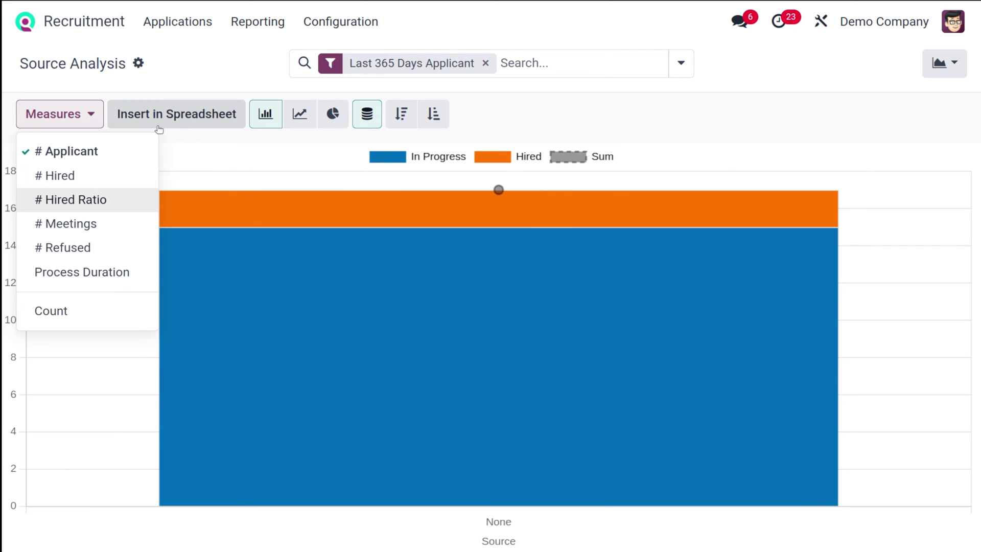
click(90, 119)
click(90, 119)
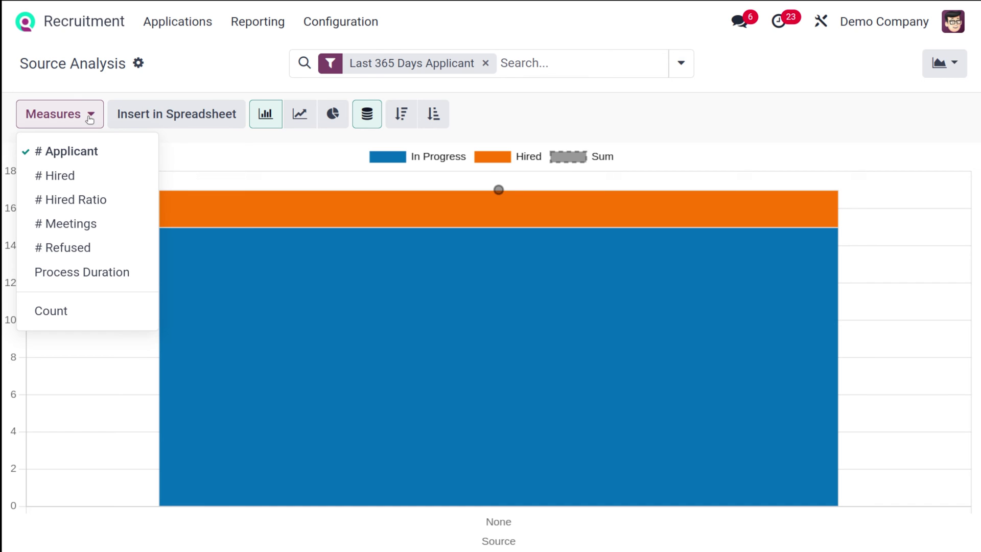
click(84, 176)
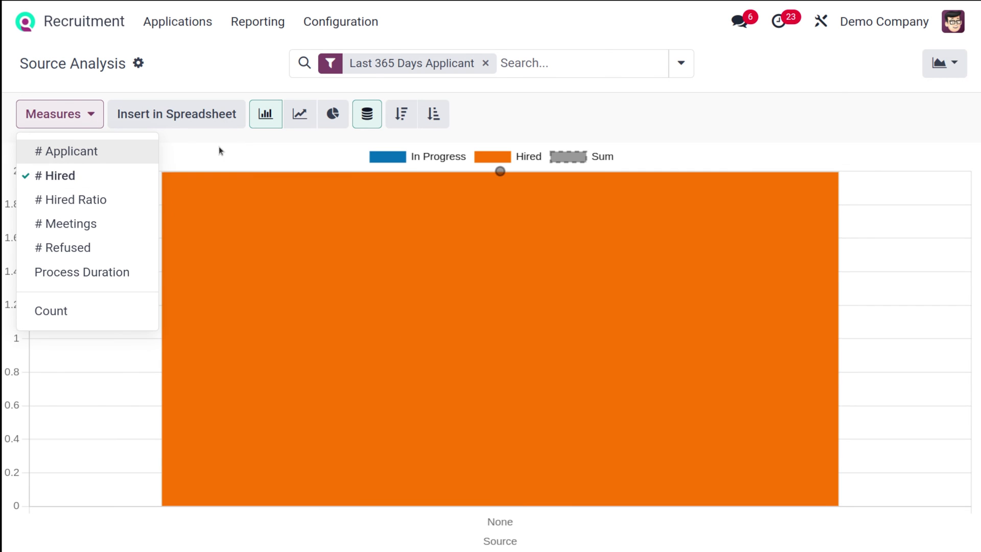
click(219, 146)
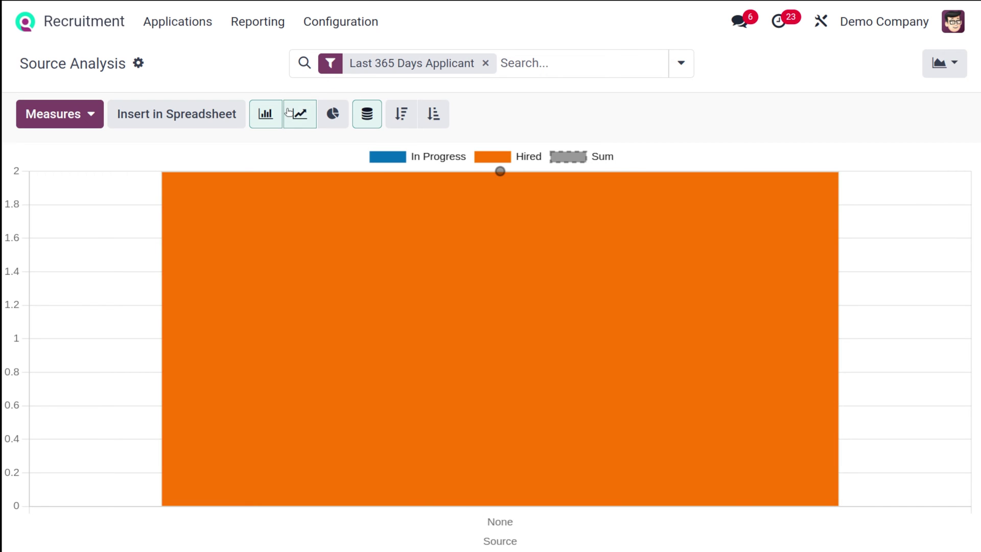
- Show hired per source as a line, then a pie, then switch to the pivot table
click(289, 113)
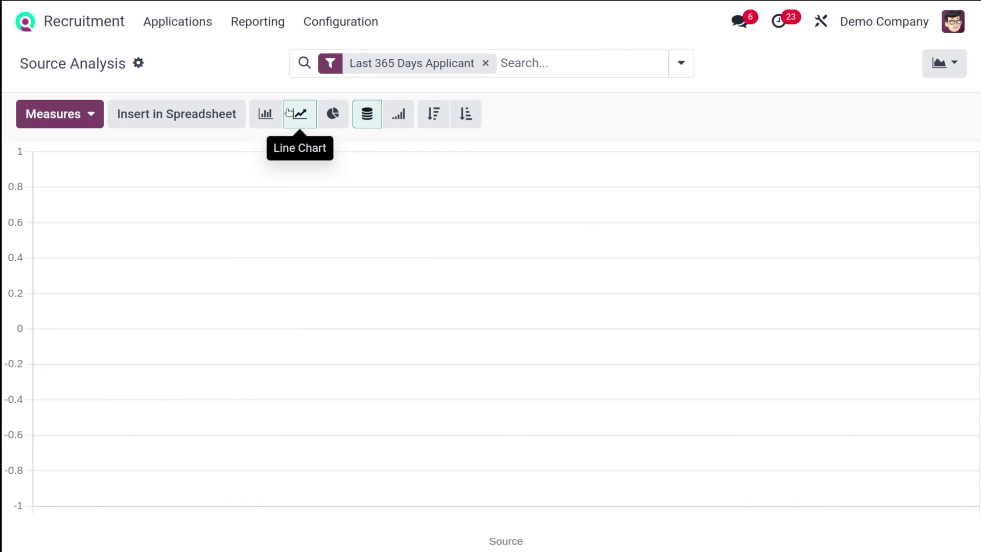
click(333, 114)
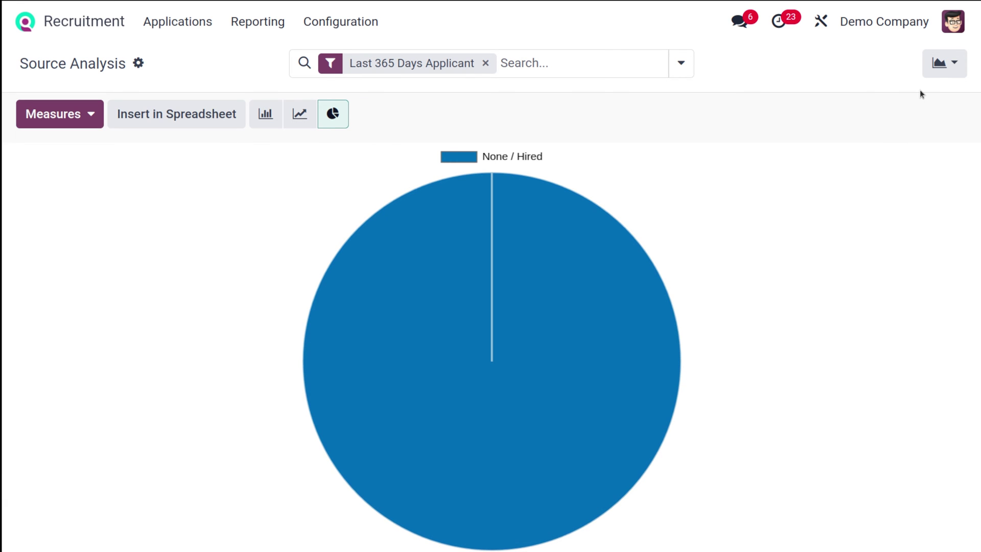
click(944, 63)
click(842, 132)
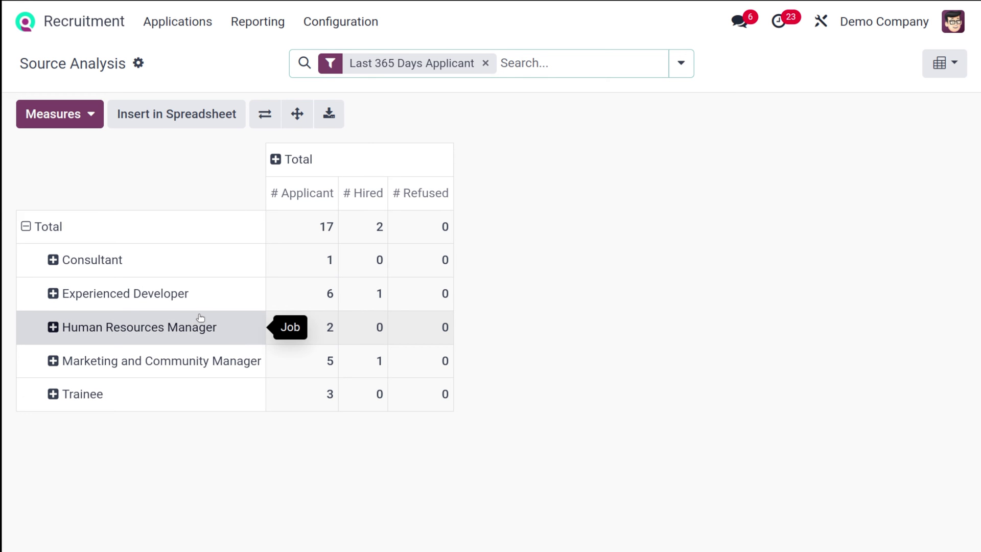
- Add # Hired Ratio and # Meetings columns to the Source Analysis pivot (totals 12 and 0)
click(88, 116)
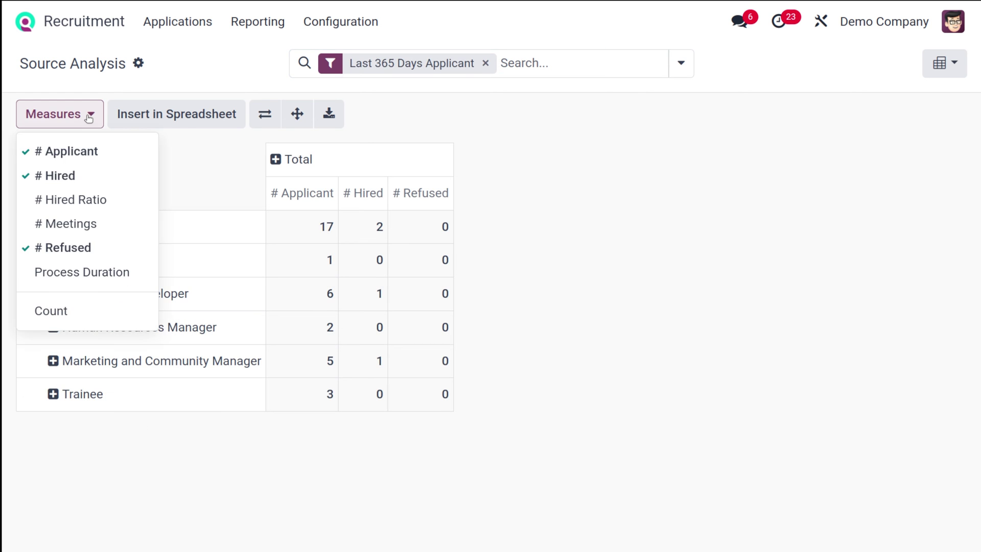
click(77, 200)
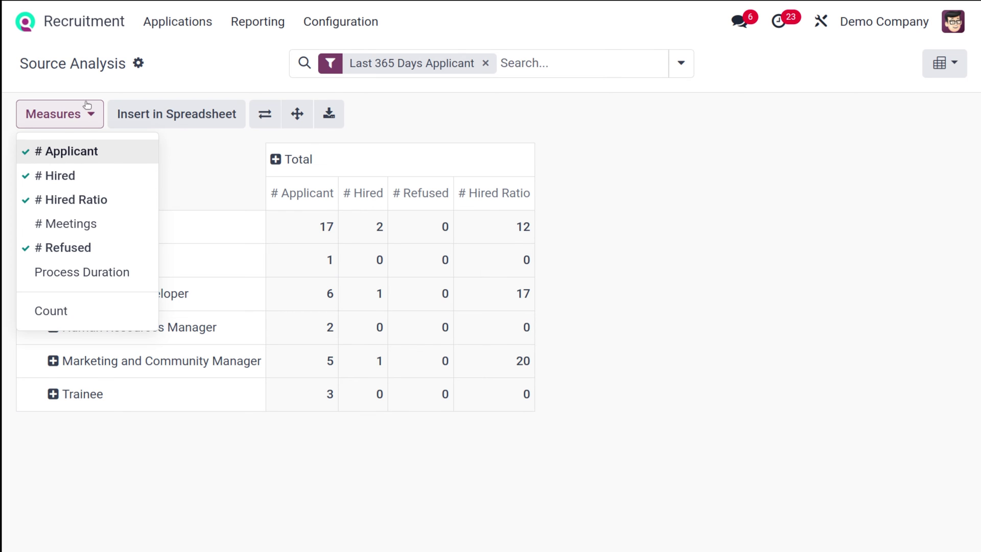
click(80, 116)
click(80, 116)
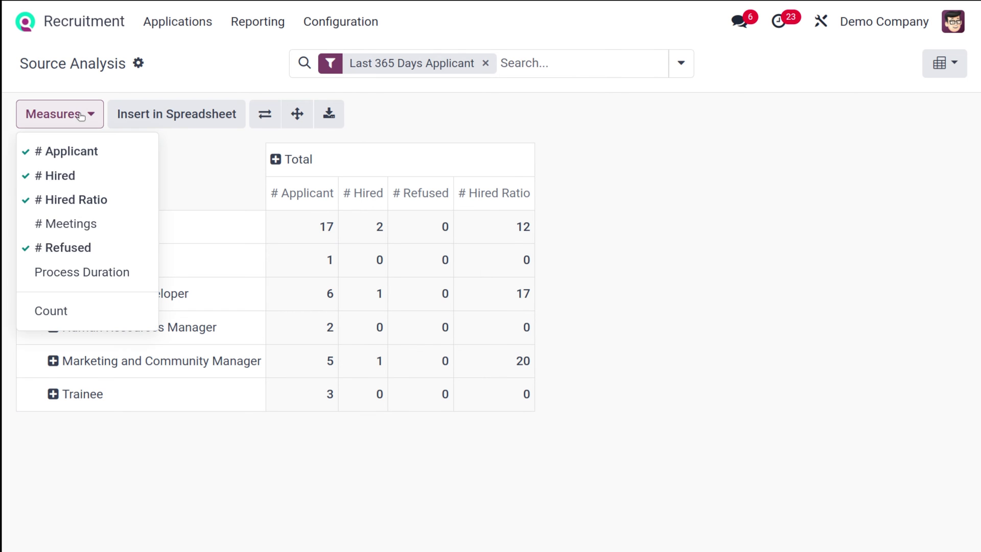
click(68, 225)
click(634, 187)
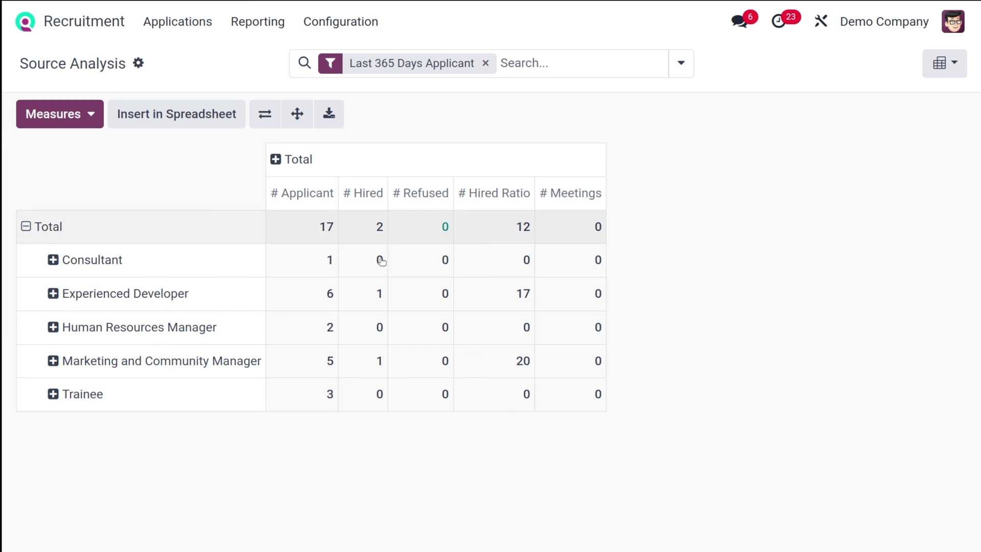
click(251, 26)
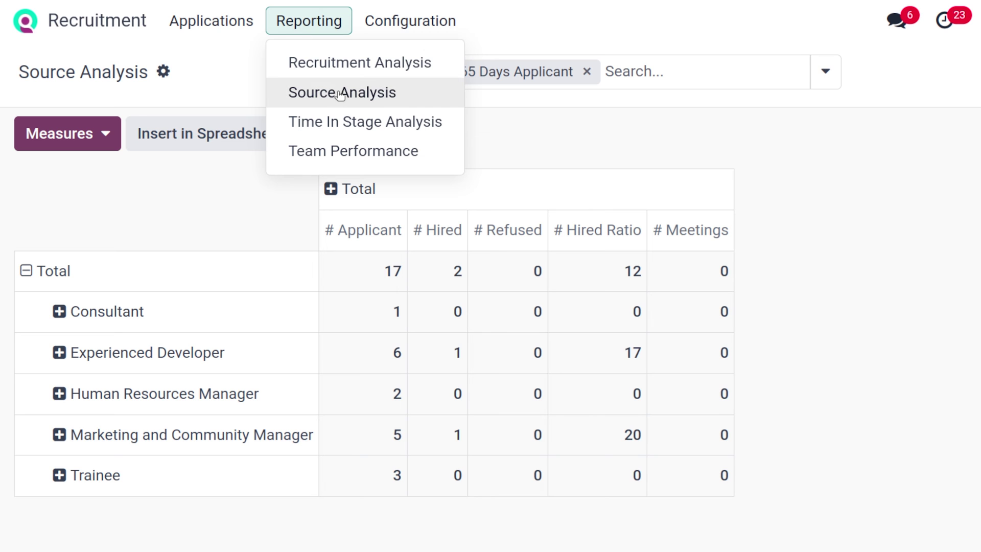
- Open Time In Stage Analysis as a bar chart of days in stage per job position
click(339, 123)
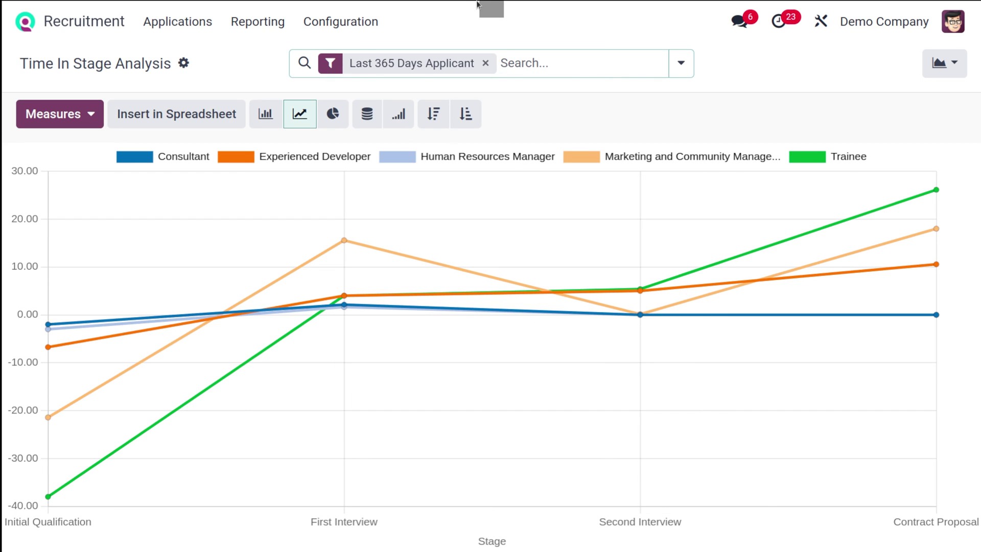
click(259, 118)
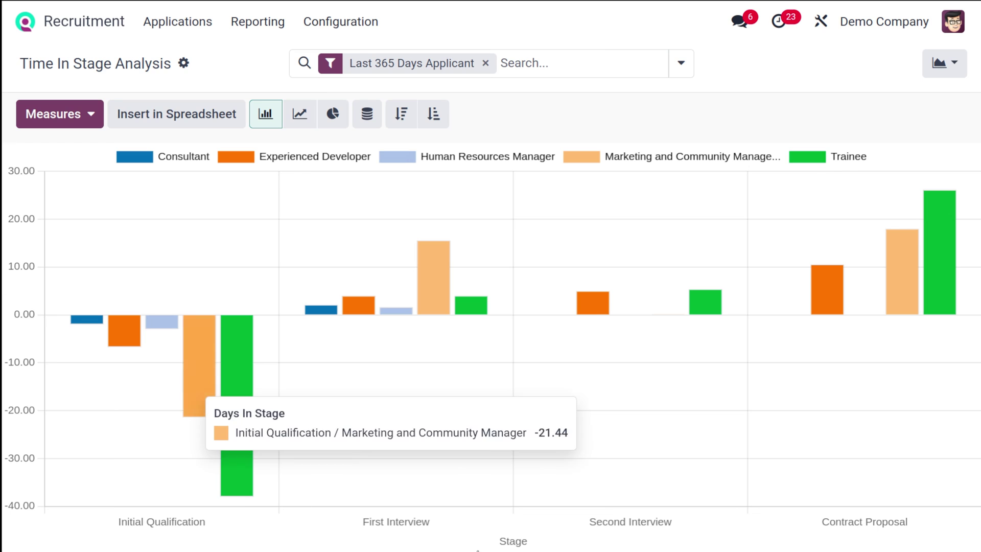
- Plot Count instead of Days In Stage, compare line and pie, and keep the line chart
click(86, 121)
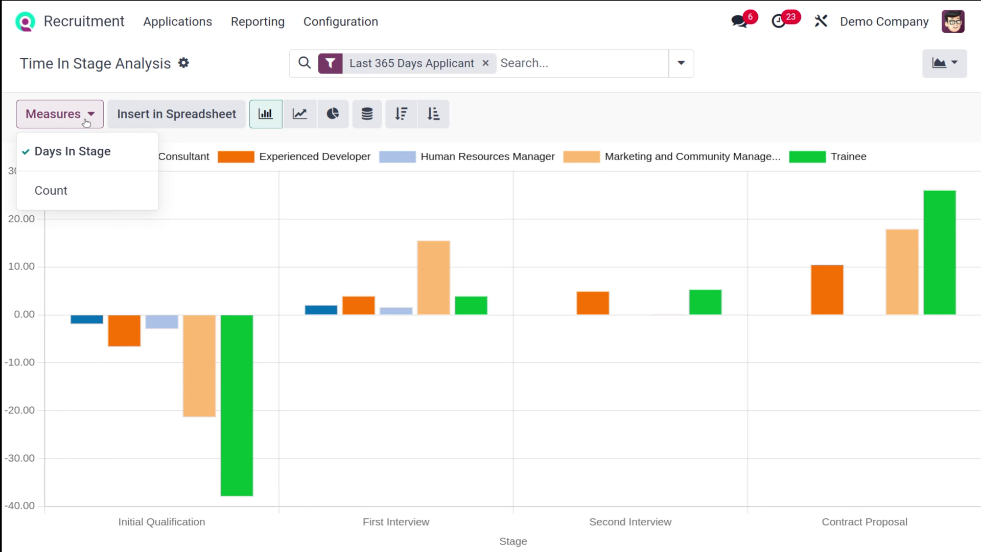
click(61, 192)
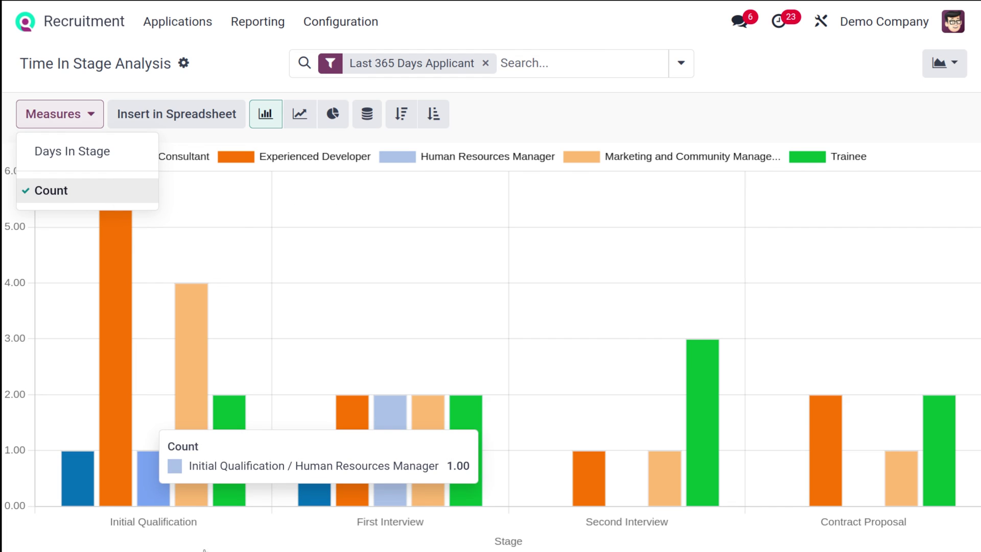
click(205, 549)
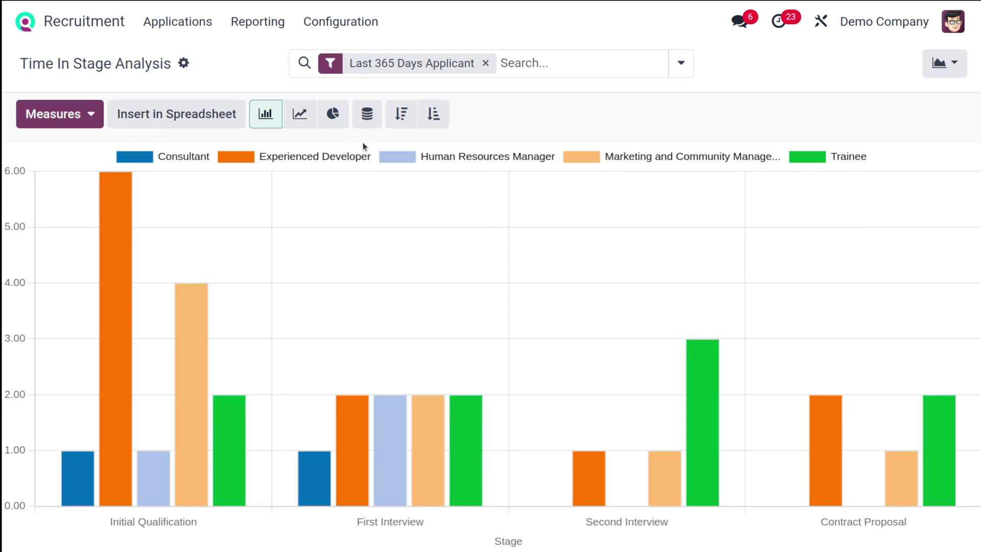
click(300, 113)
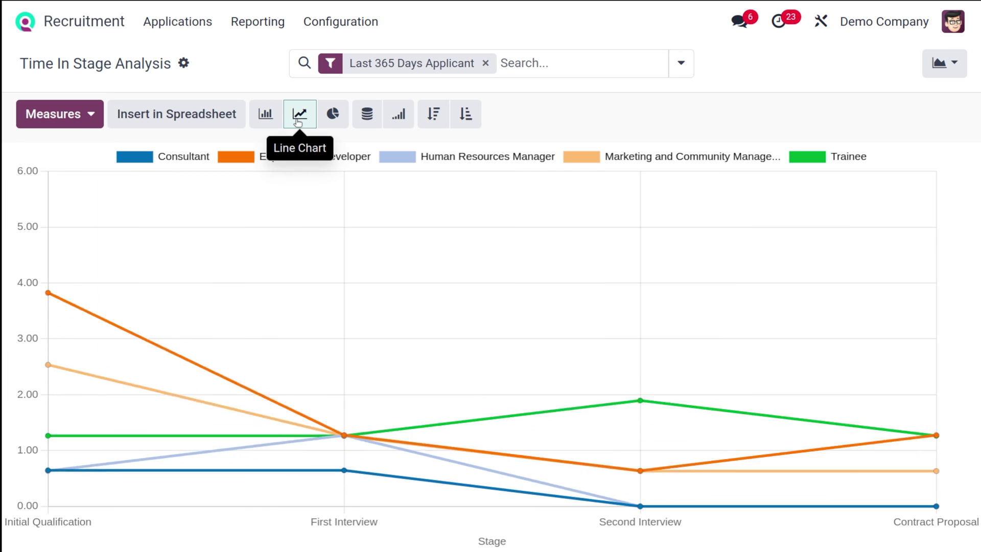
click(344, 112)
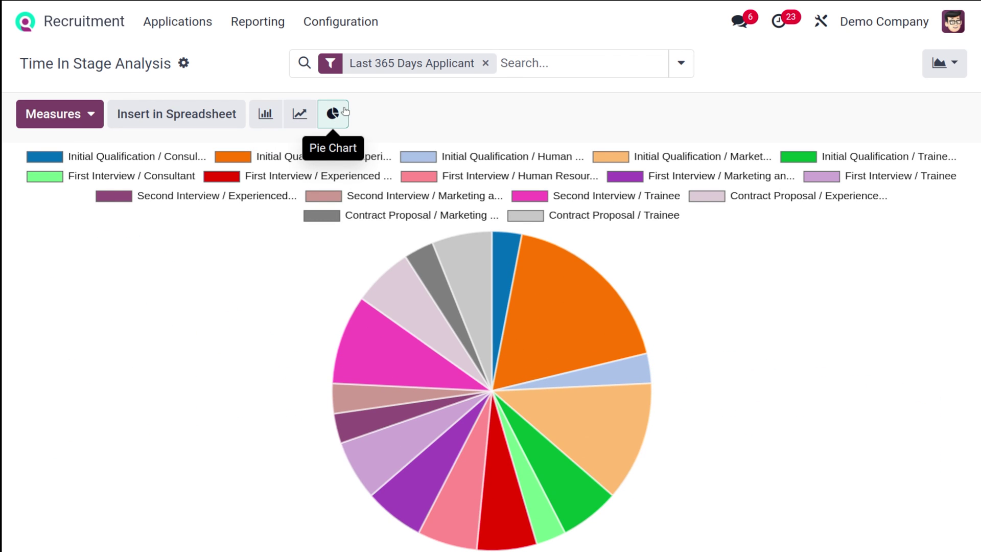
click(300, 113)
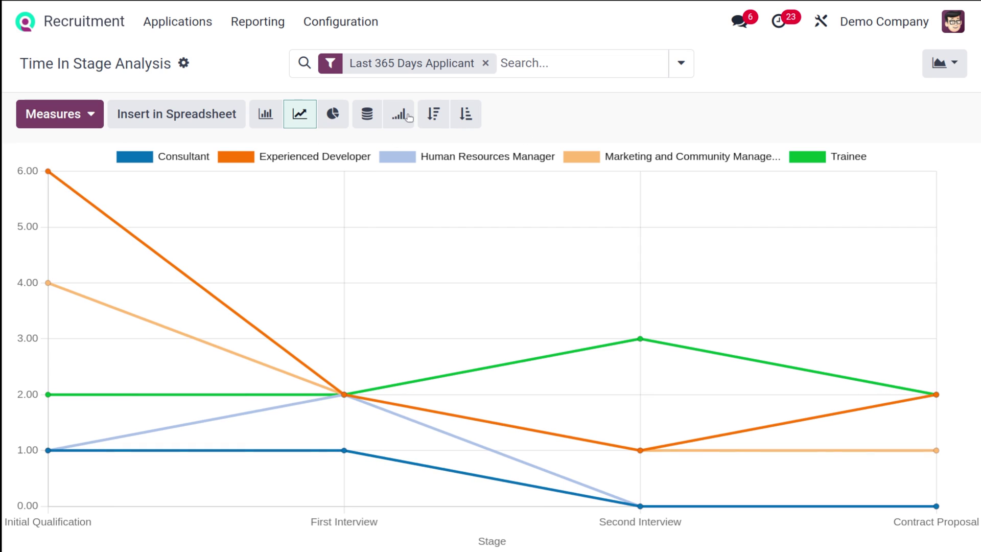
click(953, 63)
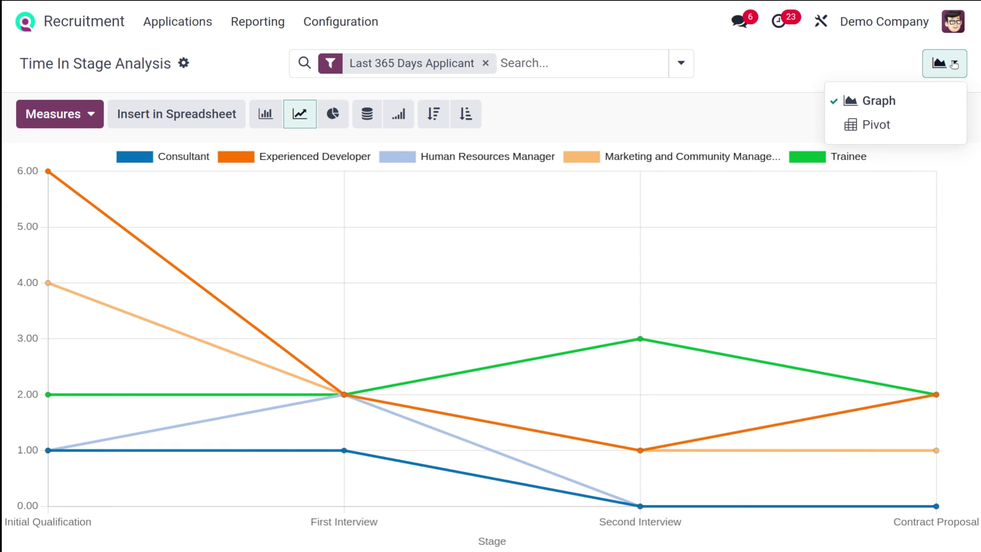
- Show Time In Stage Analysis as a pivot with Days In Stage and Count measures
click(868, 126)
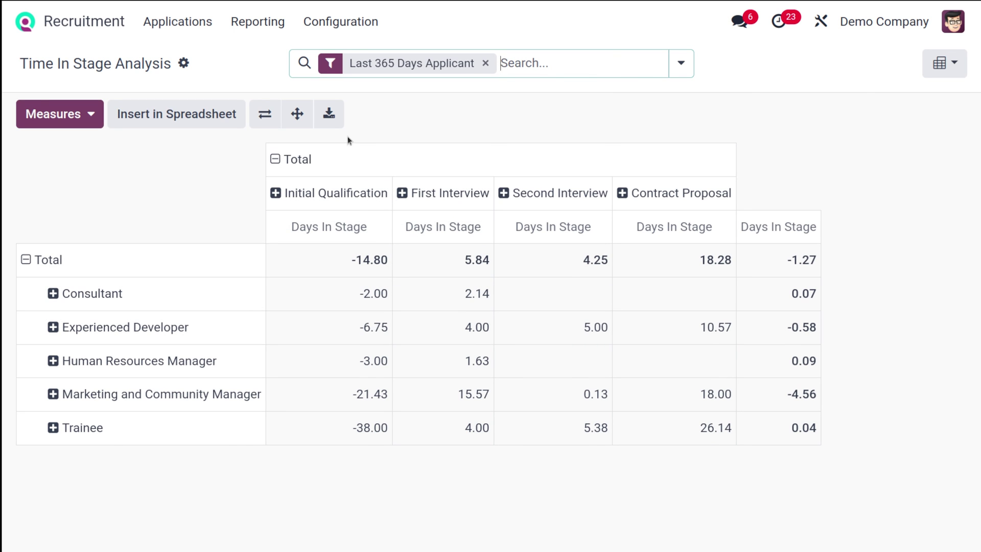
click(59, 107)
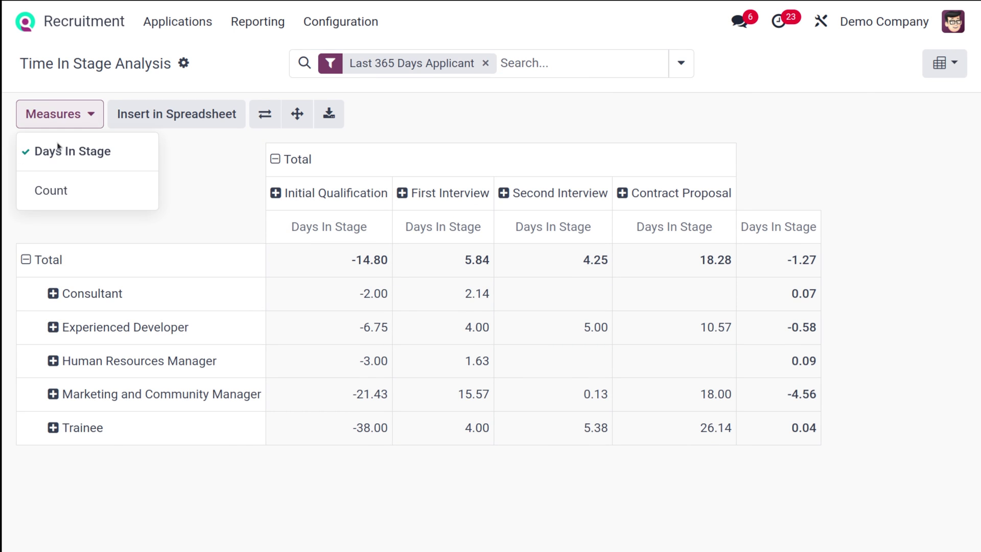
click(58, 202)
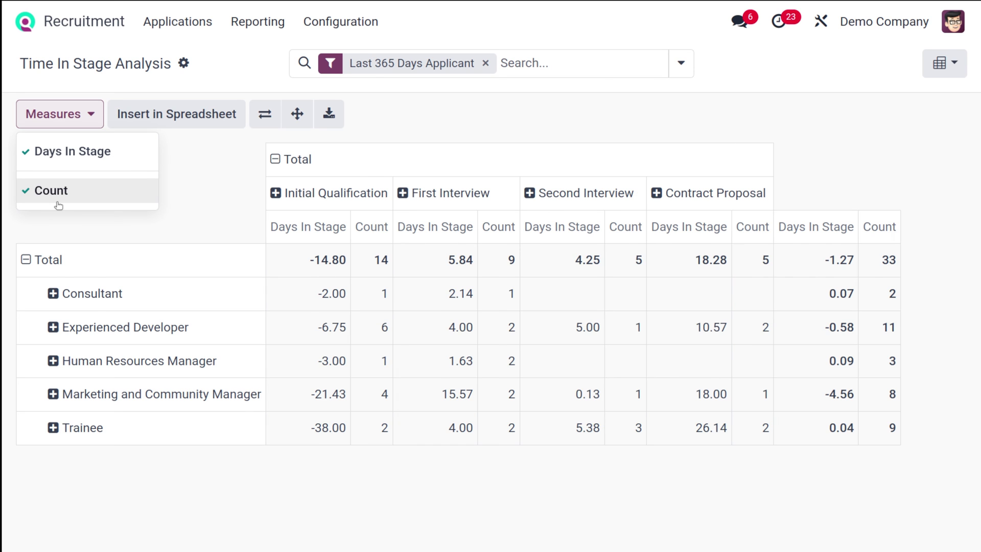
click(418, 483)
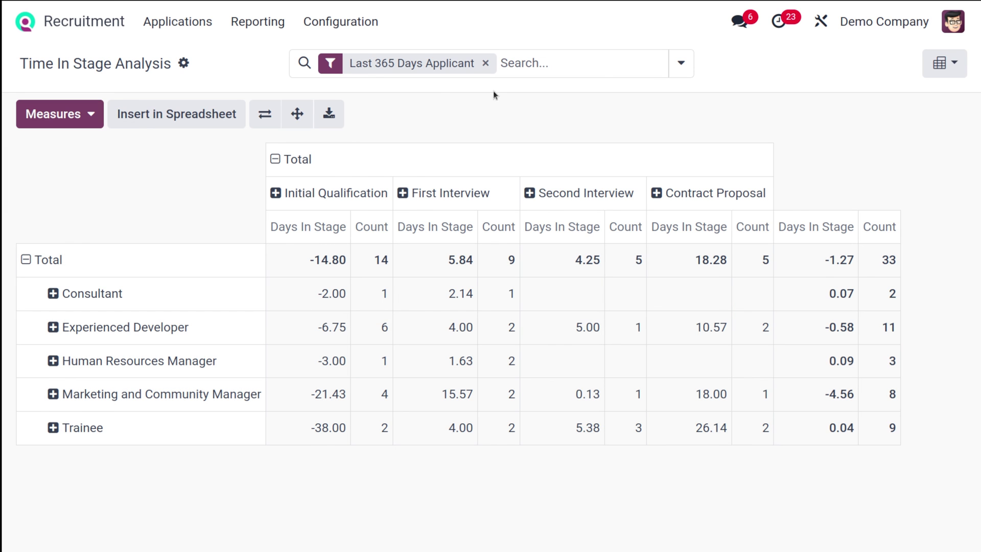
- Open the Team Performance report from Reporting and display it as a pie chart
click(245, 27)
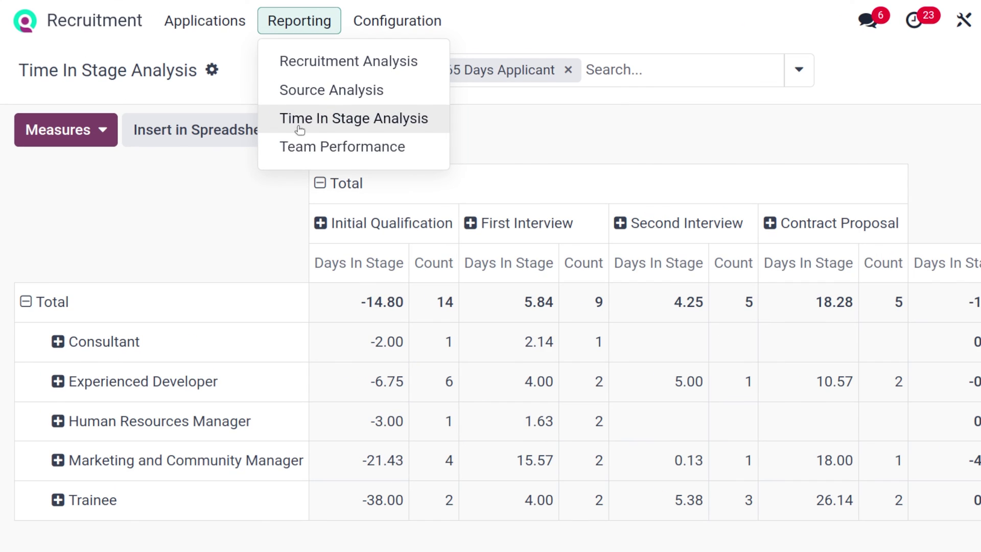
click(241, 132)
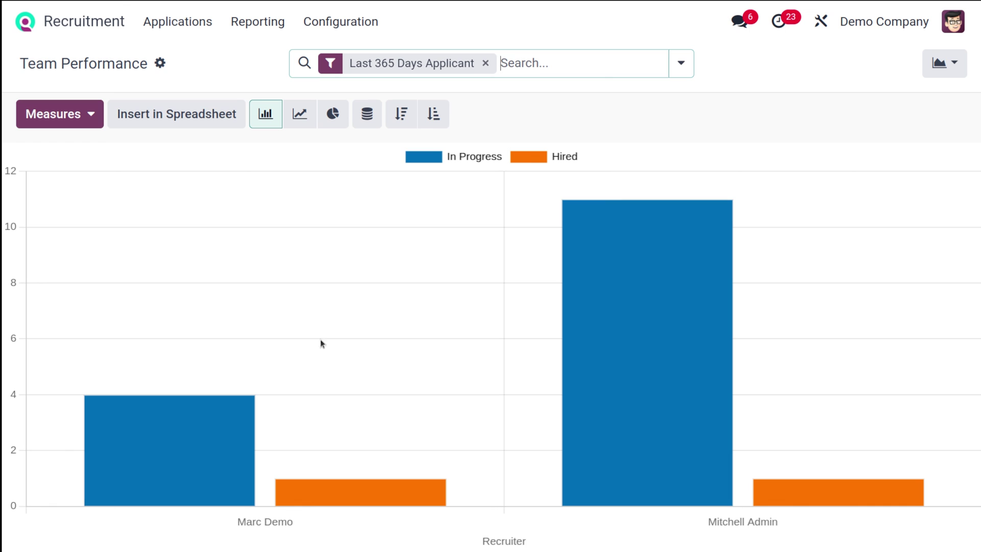
click(292, 120)
click(332, 114)
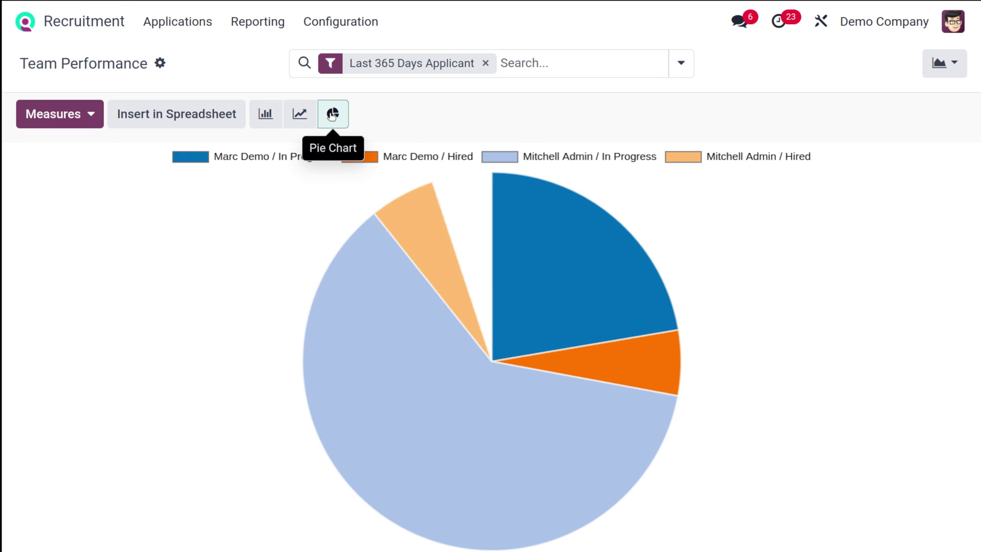
- Review the Team Performance measures list, then bring up the report view choices
click(96, 117)
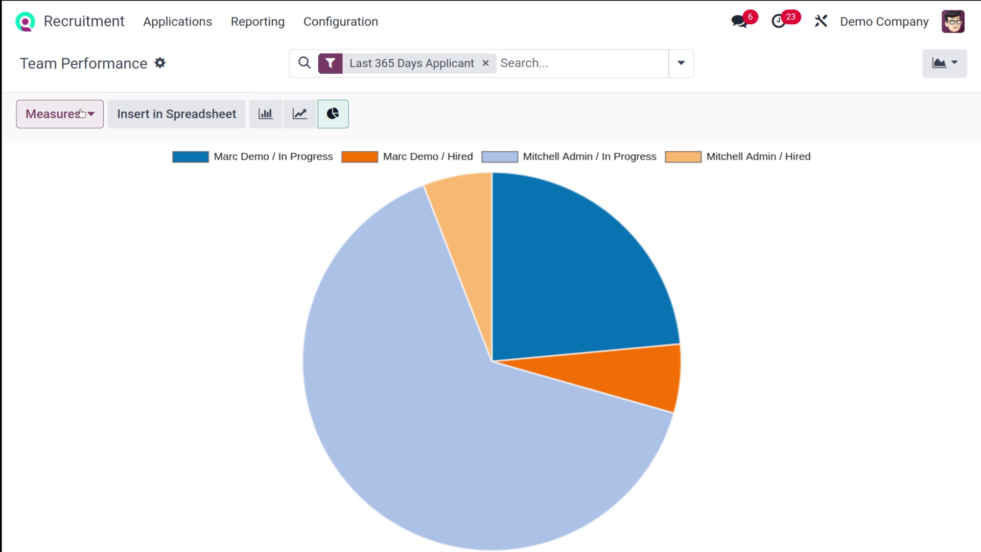
click(243, 210)
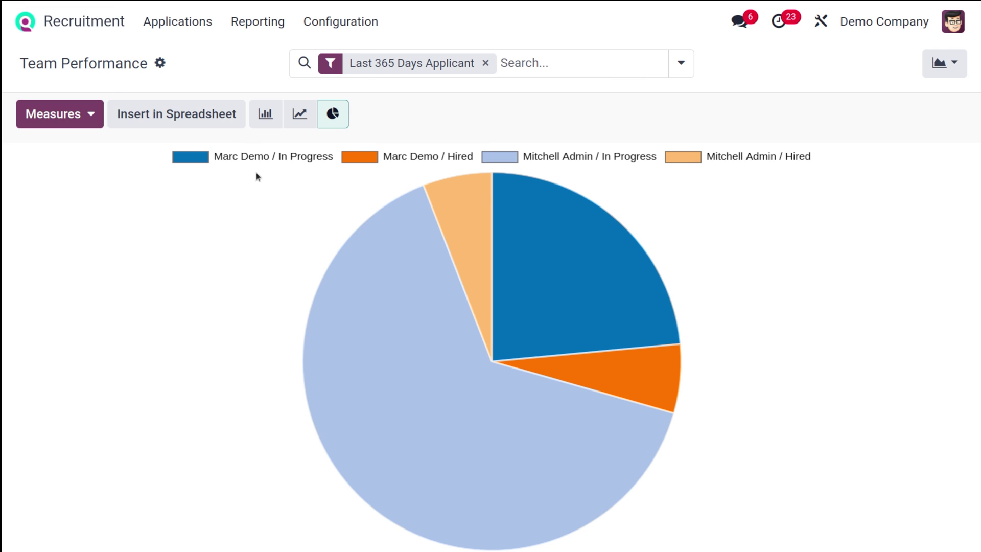
mouse_move(444, 203)
click(954, 64)
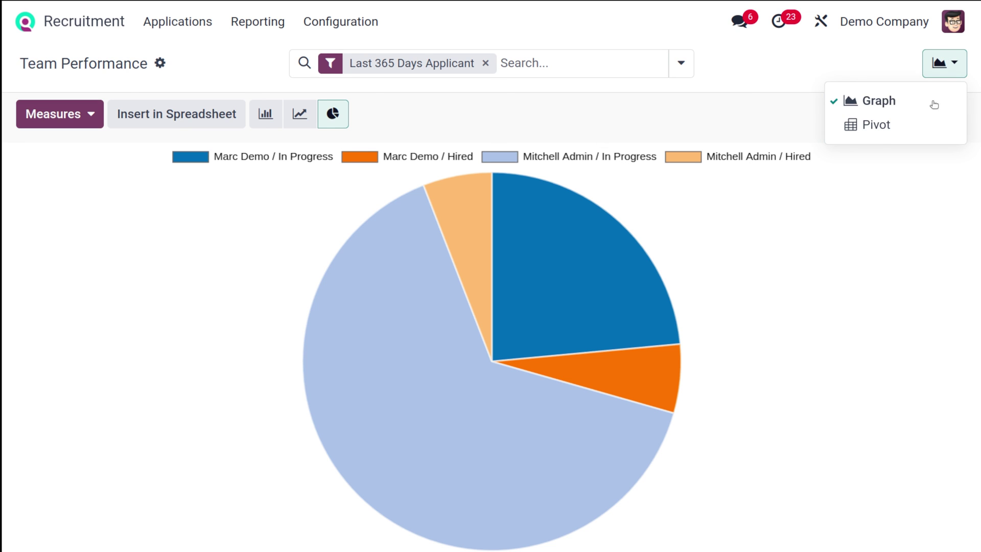
- Switch Team Performance to a pivot by job: 17 applicants, 2 hired, 0 refused
click(916, 124)
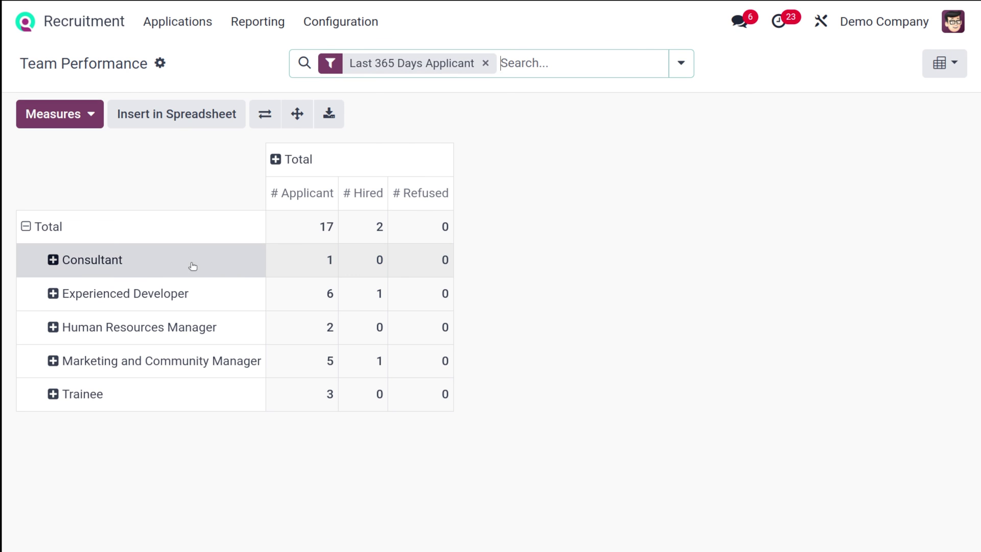